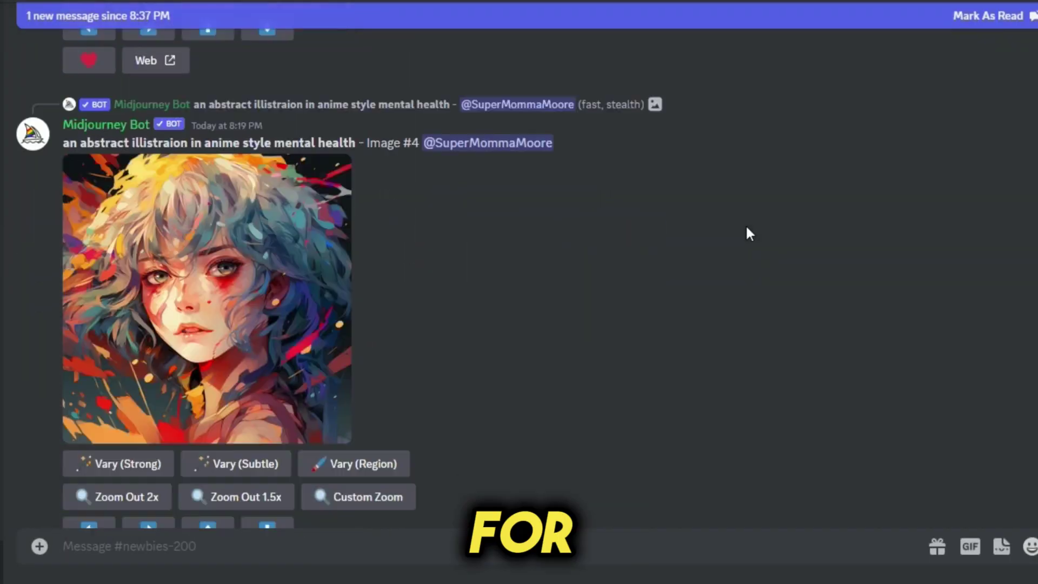
Submit an /imagine prompt asking for a meme sticker with detailing in the newbies channel.
scroll(747, 228, "down", 20)
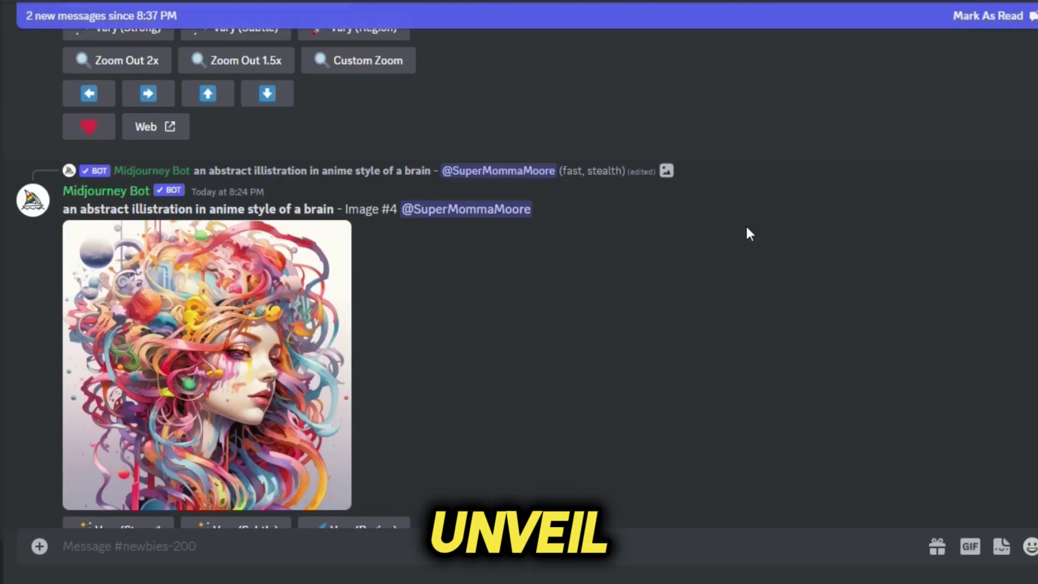
scroll(746, 227, "down", 20)
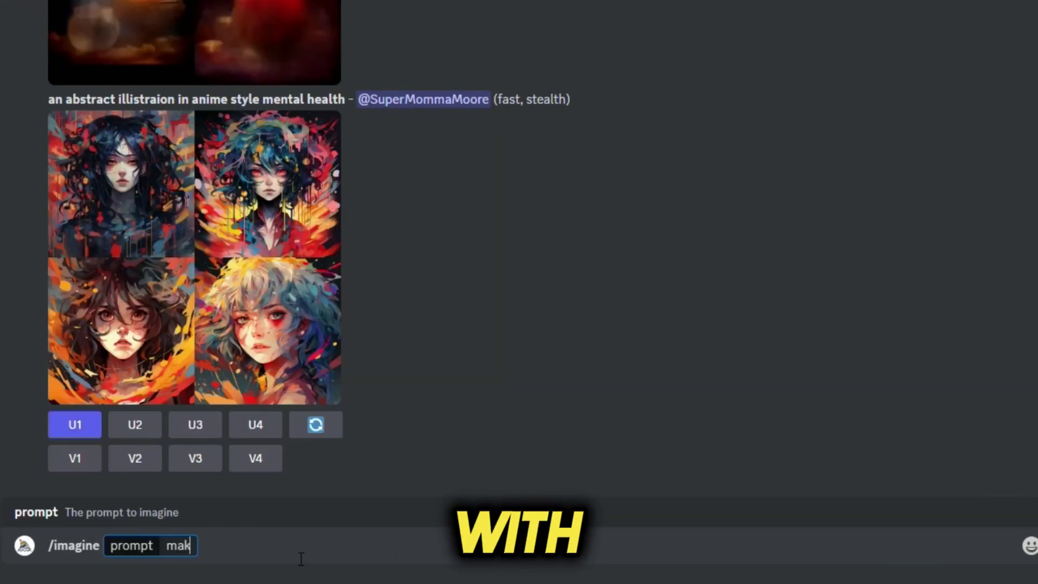
type("e me some meme sticker with detailing")
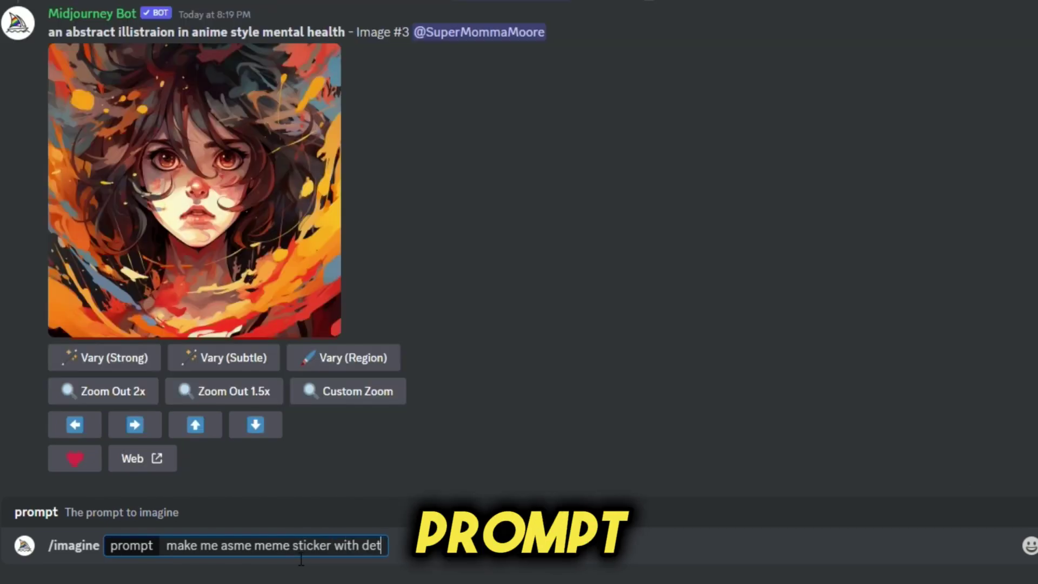
key("Return")
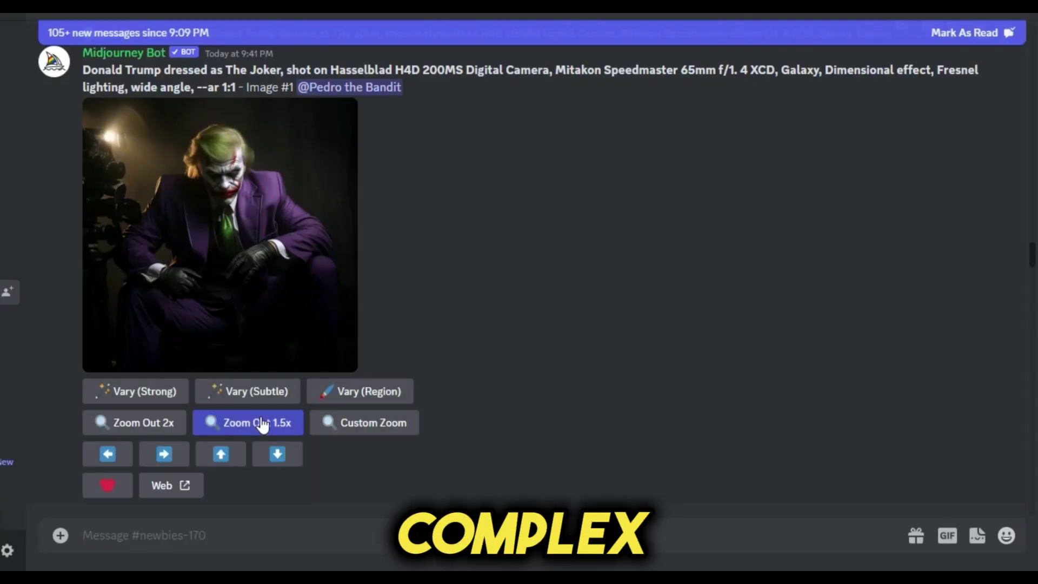
Request subtle variations of the upscaled Donald Trump as The Joker image.
left_click(247, 391)
left_click(533, 379)
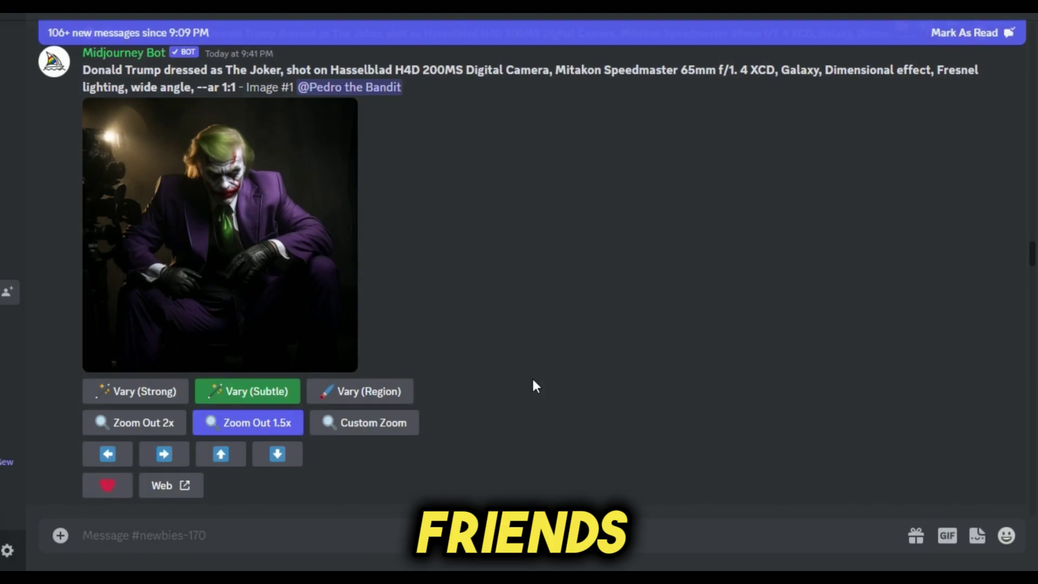
Find Image #1 of Charlie Brown in the black rubber suit and request a 1.5x zoom-out of it.
scroll(783, 276, "down", 15)
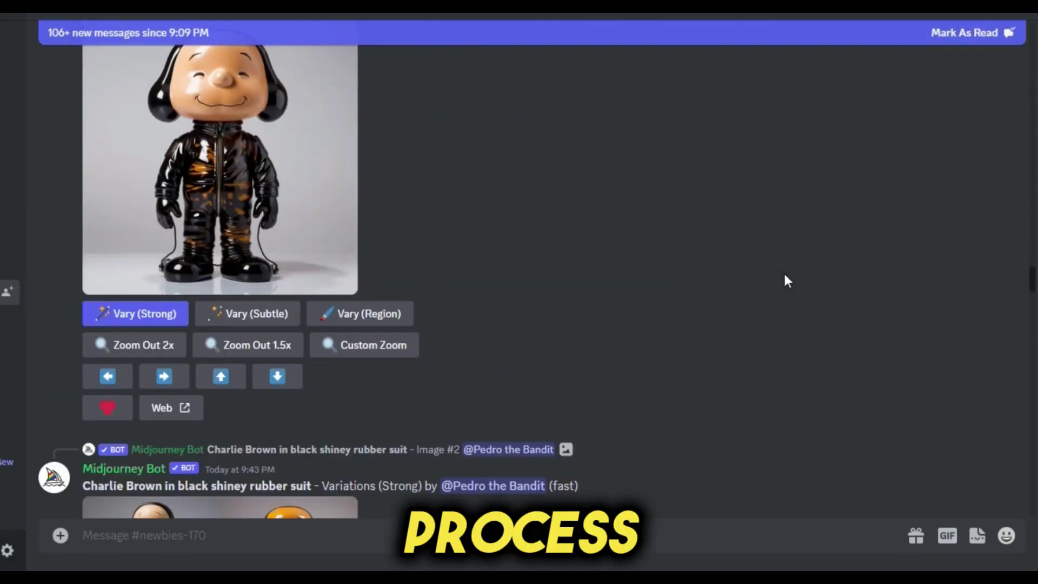
scroll(465, 216, "down", 2)
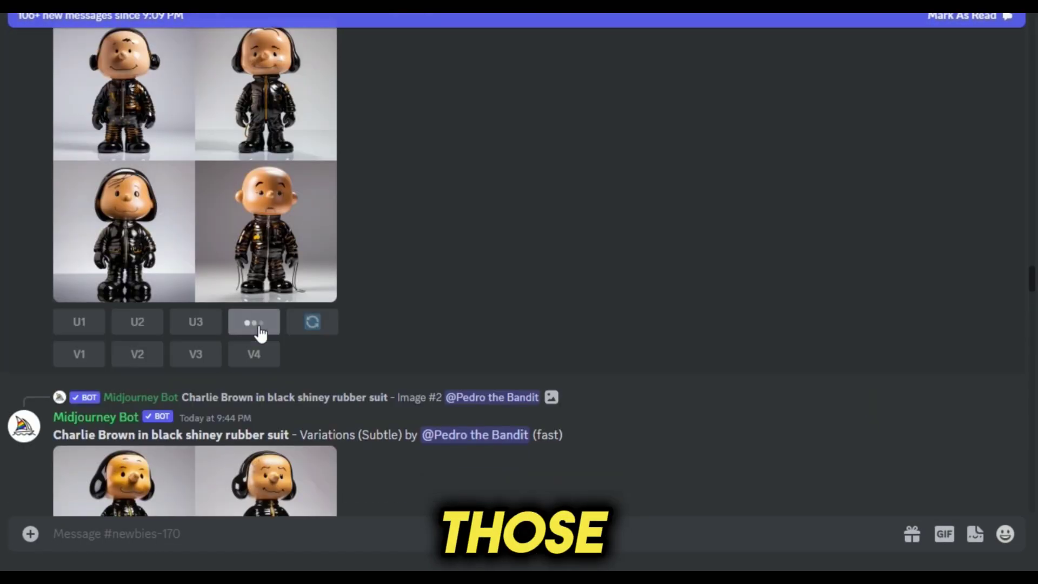
scroll(258, 330, "down", 18)
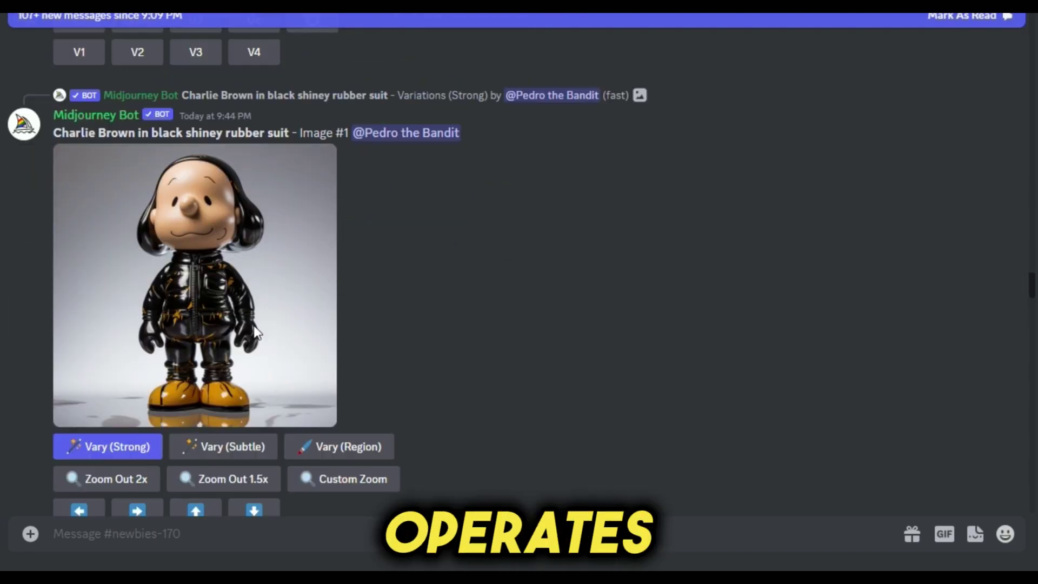
left_click(245, 239)
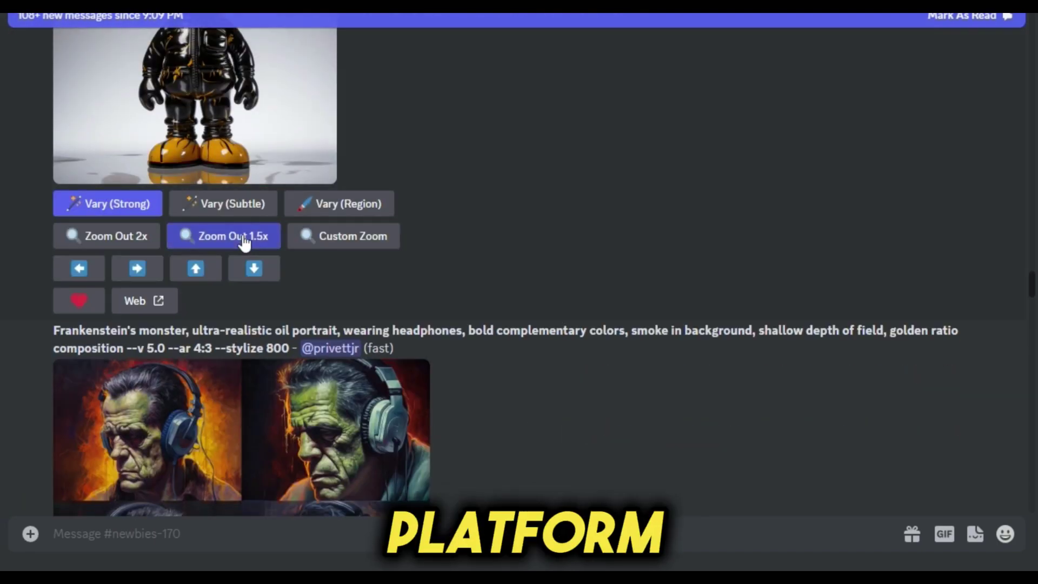
scroll(136, 232, "down", 15)
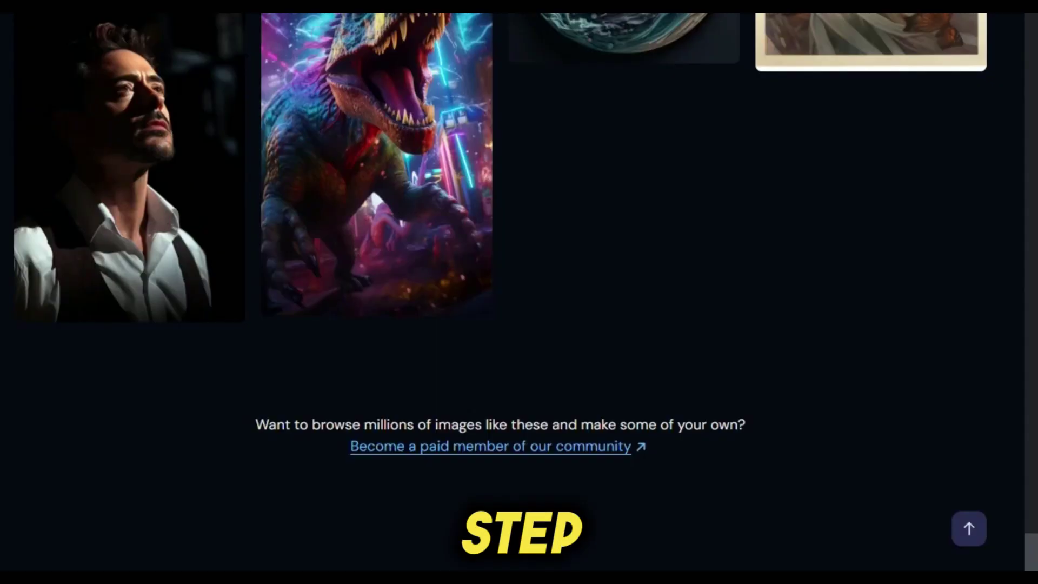
Go from the Midjourney showcase page to the Discord website in the browser.
type("discord")
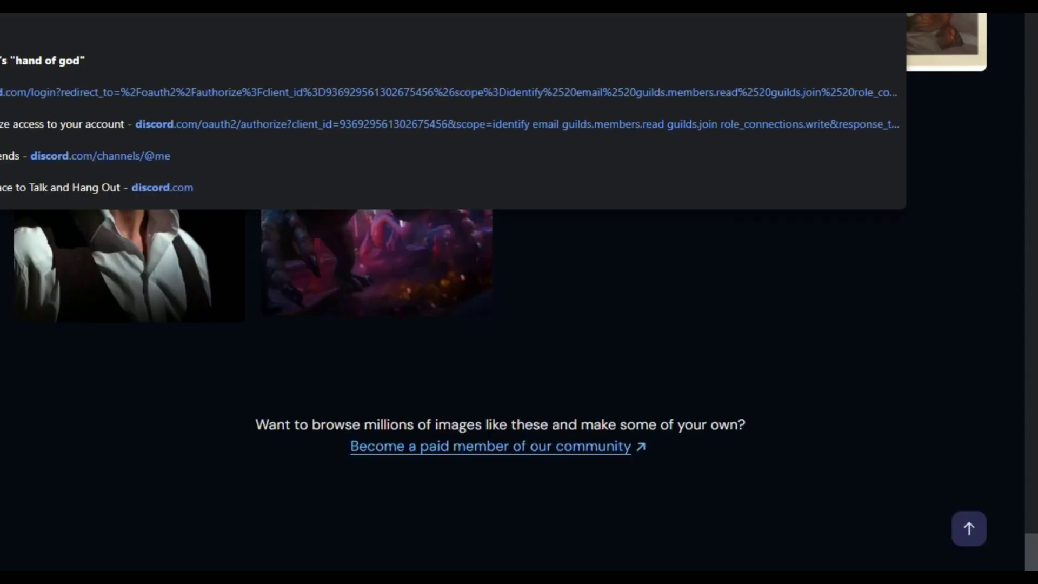
key("Return")
left_click(132, 171)
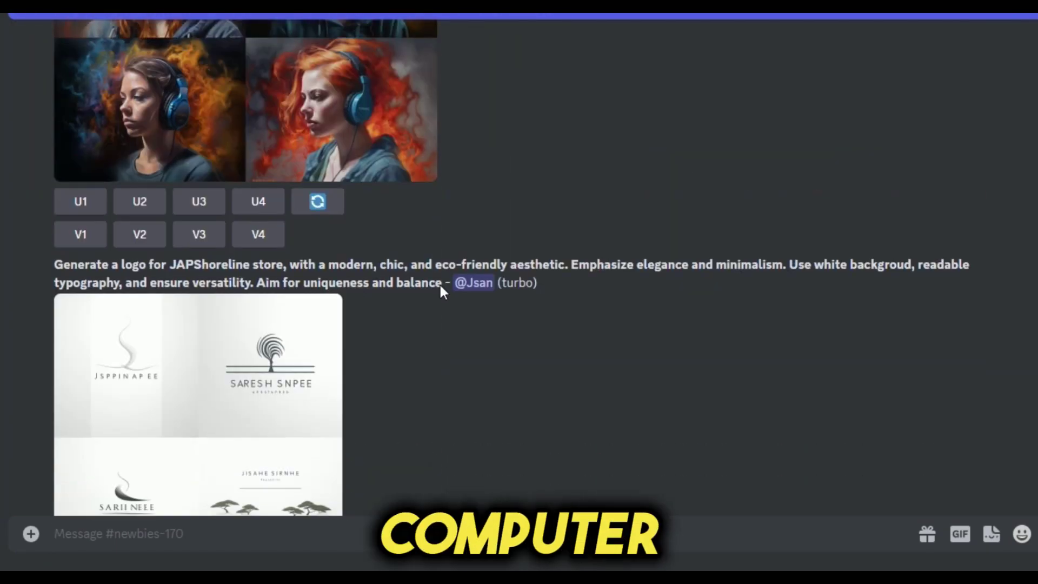
Return to Discord, search its servers and channels for "mid", and open the Midjourney server.
type("dis")
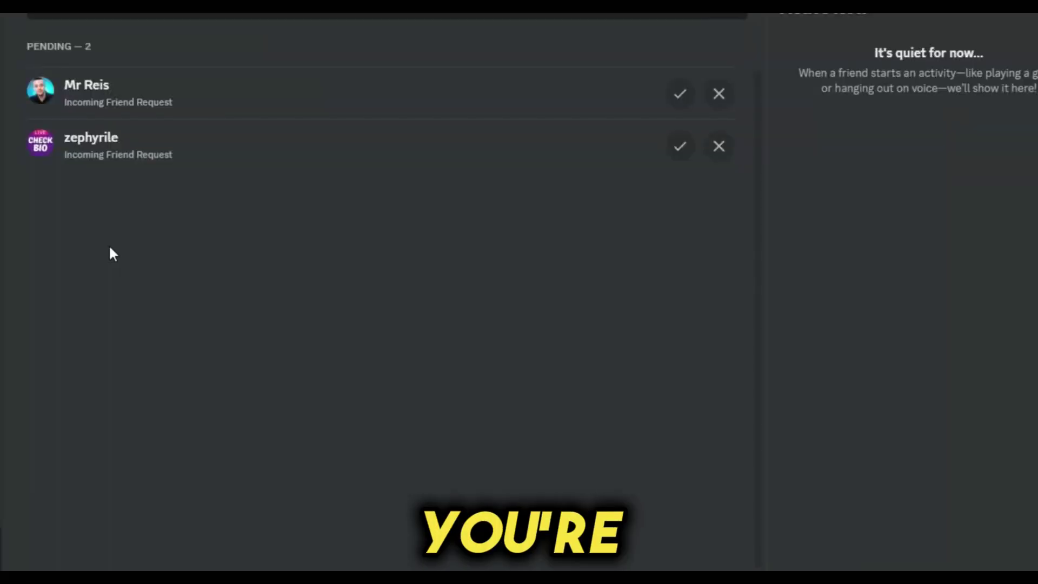
key("ctrl+k")
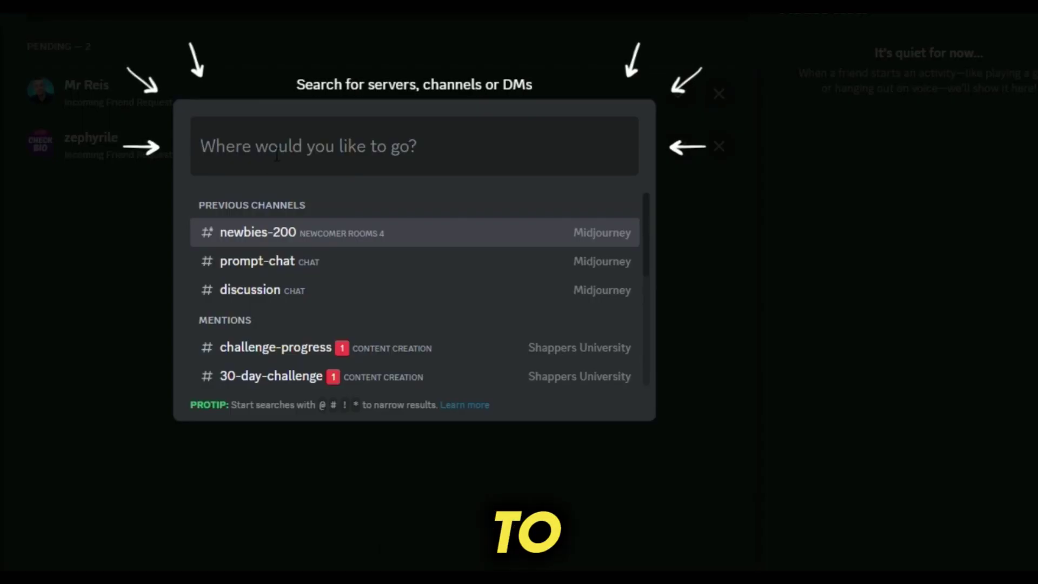
type("mid")
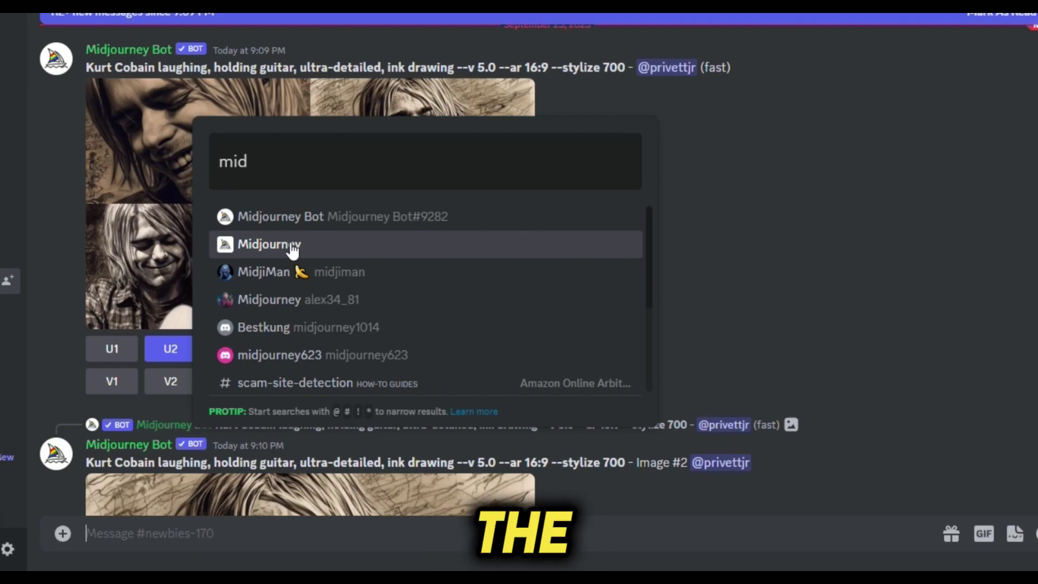
left_click(326, 249)
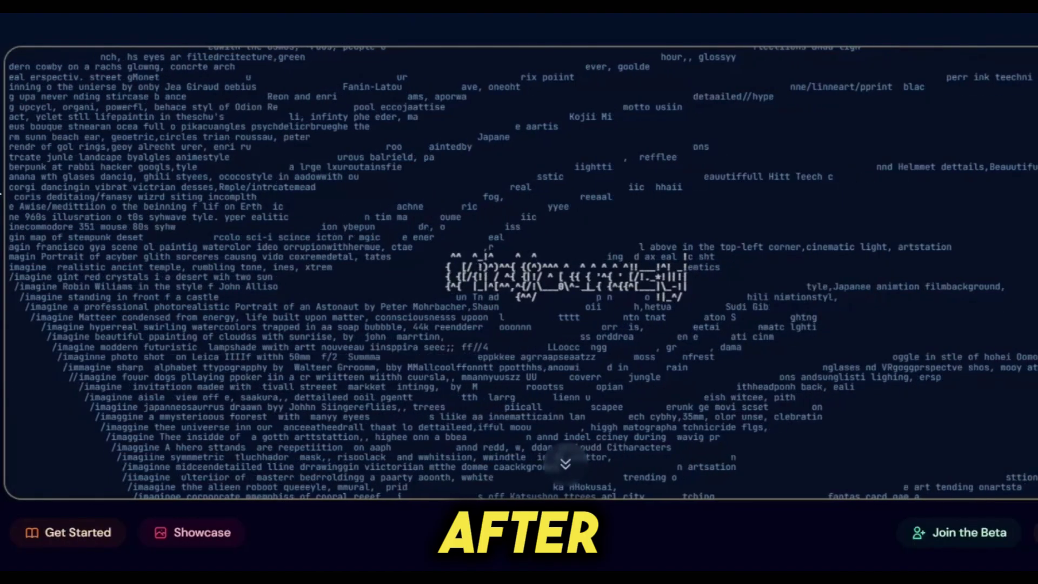
Look through the About, Careers and Contact sections of the Midjourney website's home page.
scroll(519, 292, "down", 5)
scroll(161, 242, "down", 20)
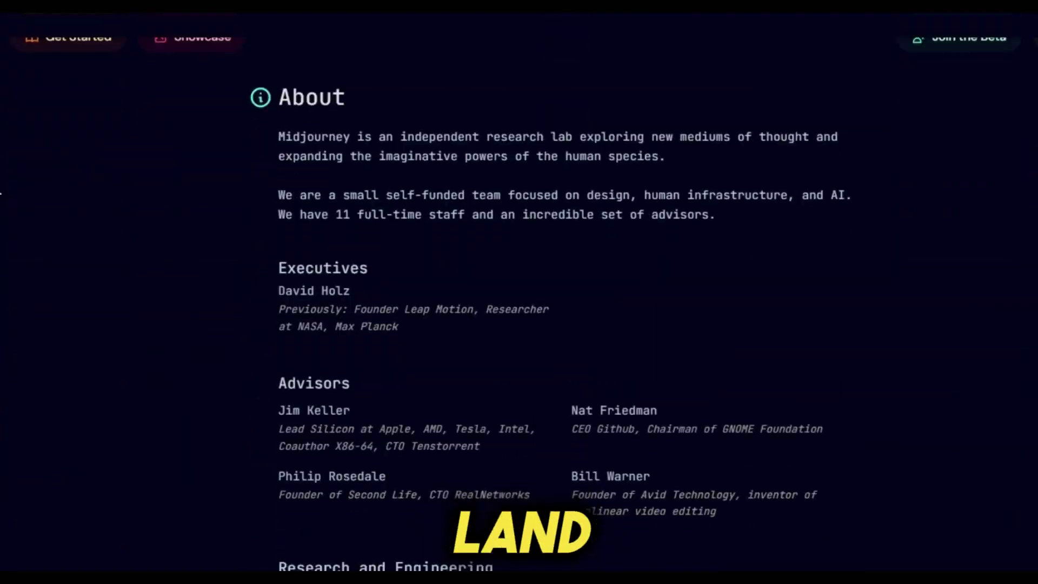
scroll(160, 242, "up", 10)
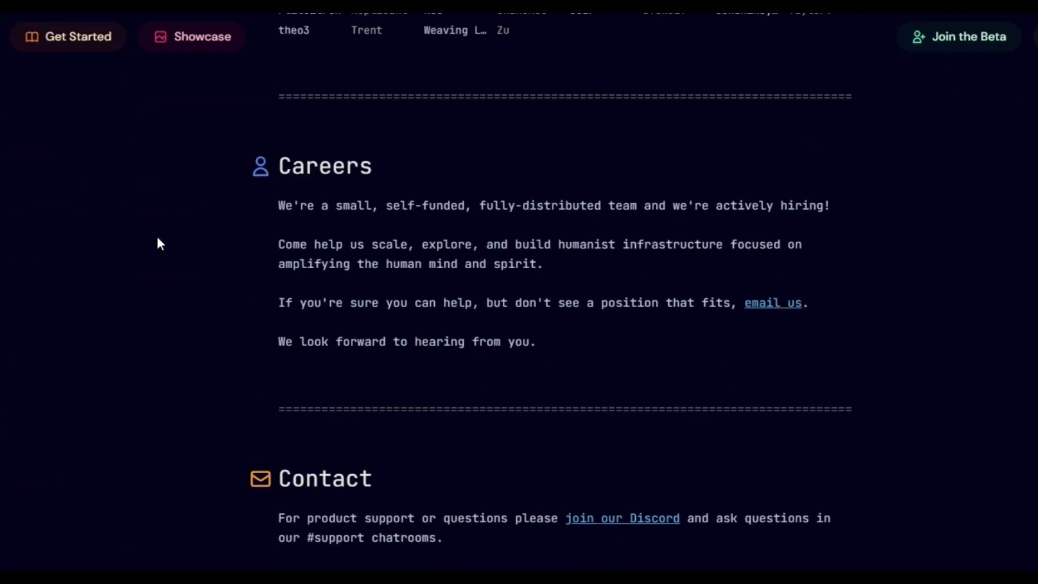
scroll(160, 242, "up", 15)
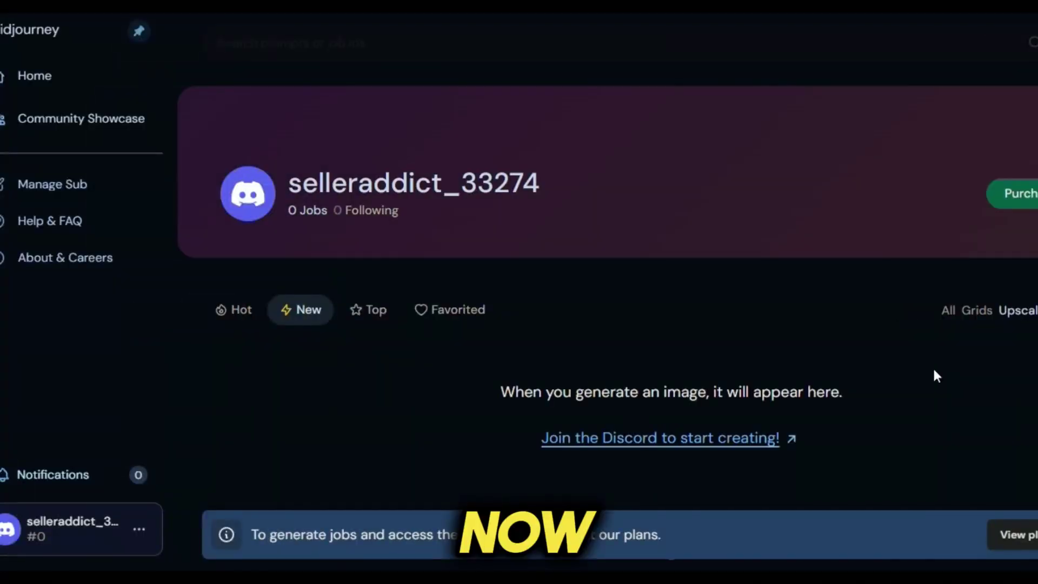
Review the Midjourney subscription plans and compare their features under monthly and yearly billing.
scroll(933, 376, "down", 3)
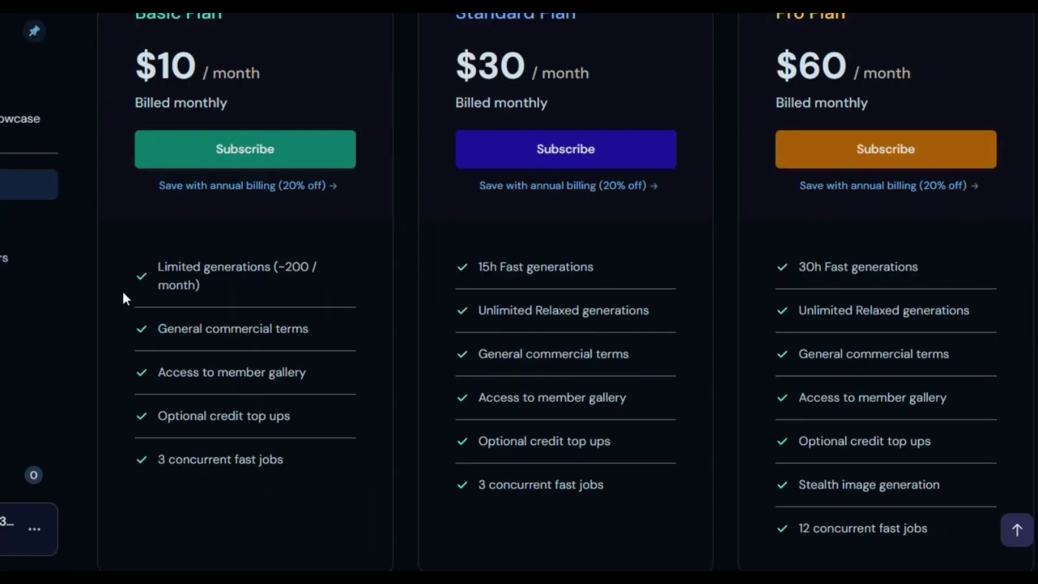
scroll(123, 222, "up", 4)
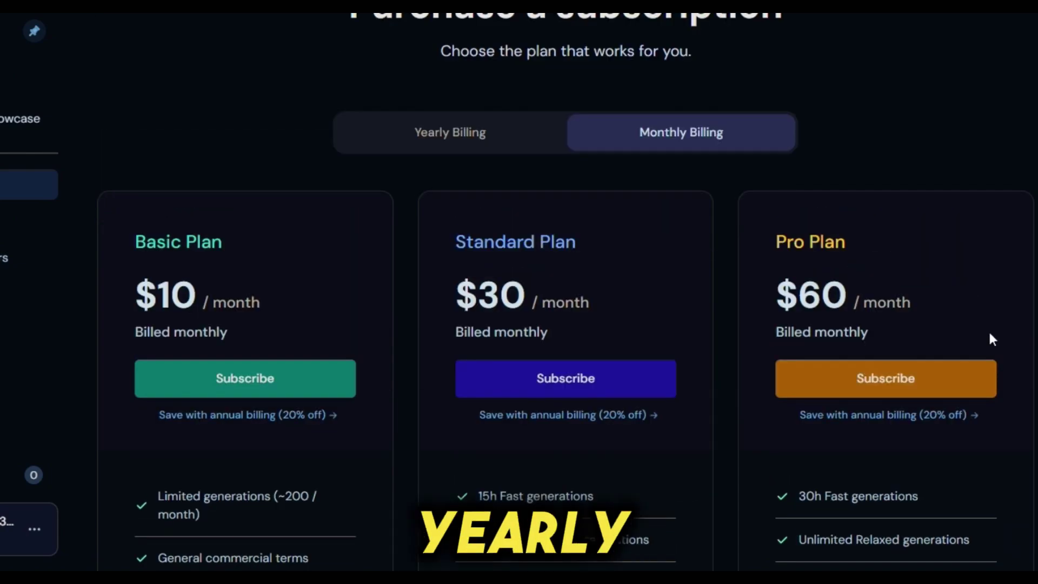
left_click(432, 142)
scroll(660, 333, "down", 10)
scroll(662, 336, "up", 4)
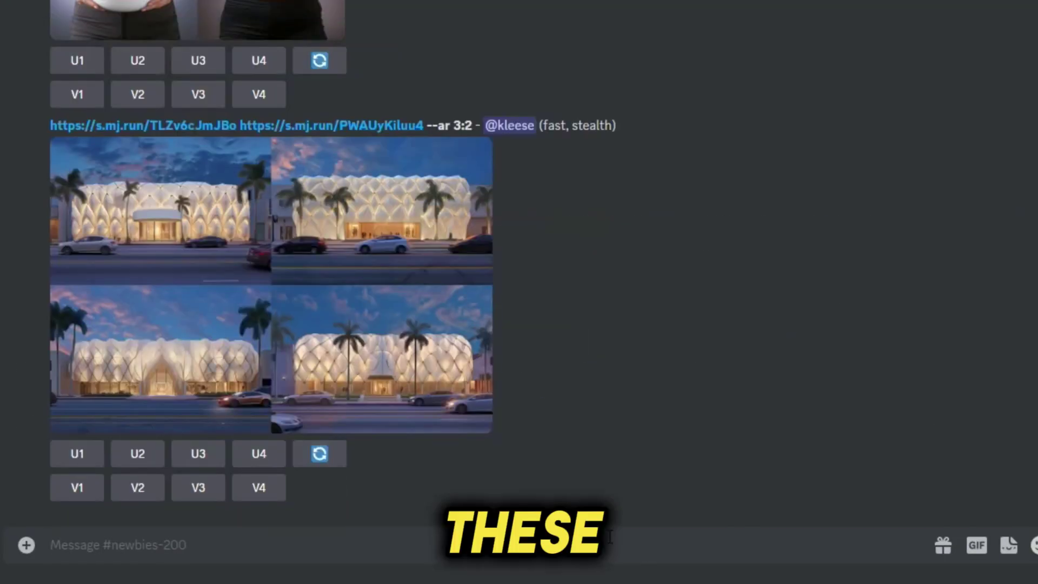
Submit the /imagine prompt "robot and war between human" in Discord's newbies-200 channel and check its progress.
type("/ima")
key("Tab")
type("ro")
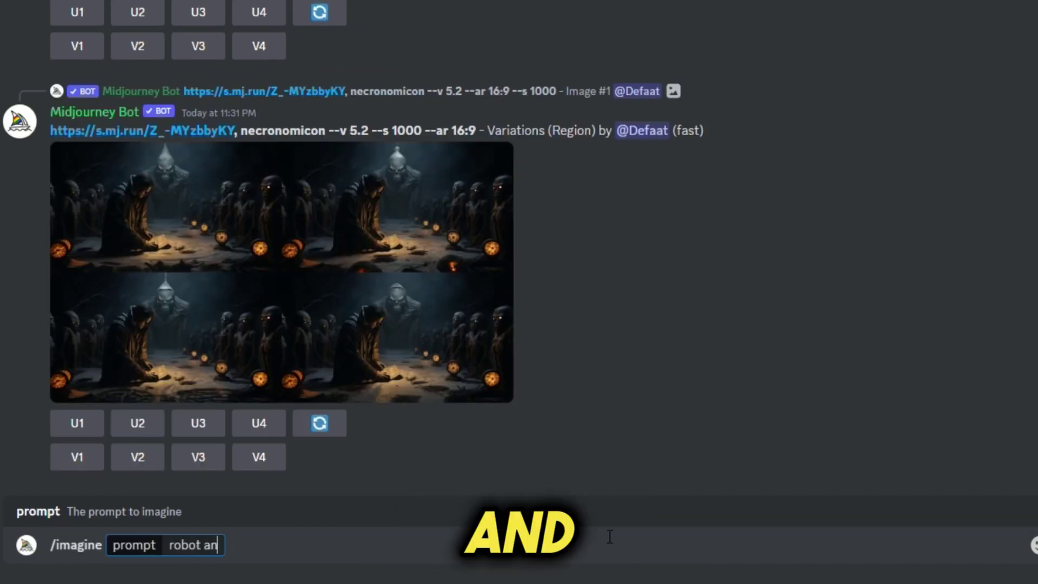
type("bot and war between human")
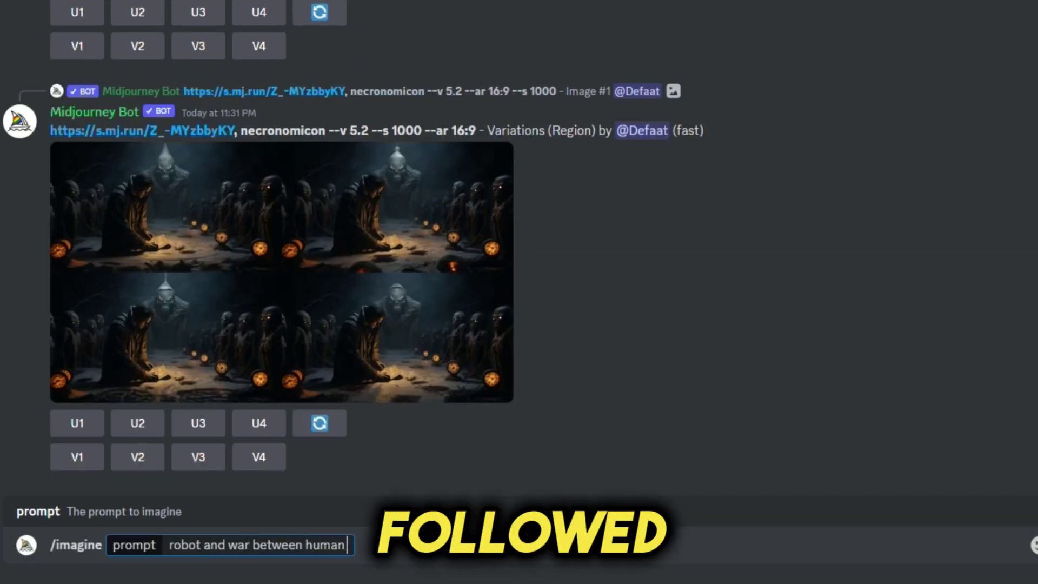
key("Return")
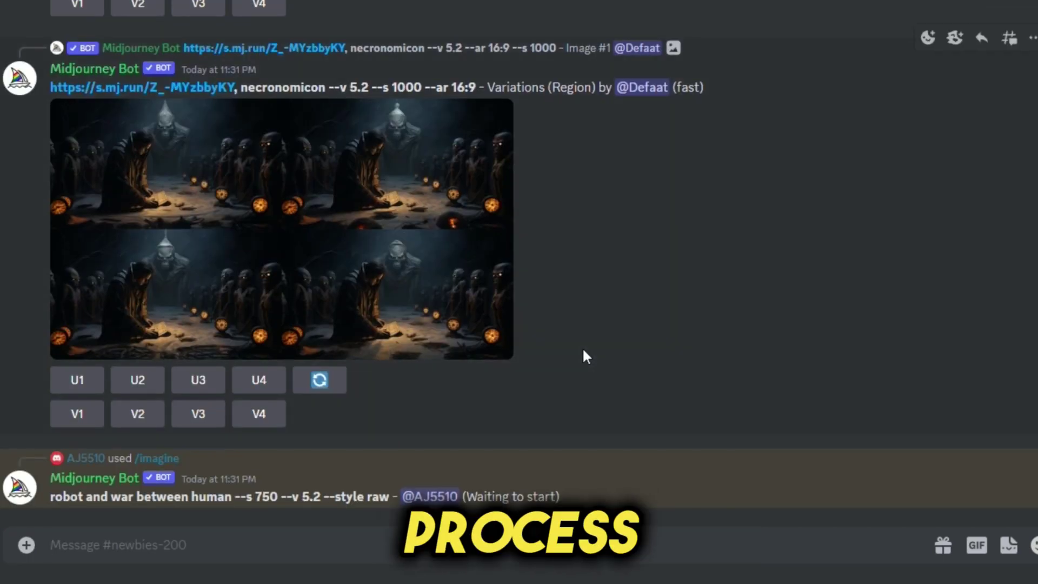
scroll(582, 348, "up", 10)
scroll(580, 347, "down", 10)
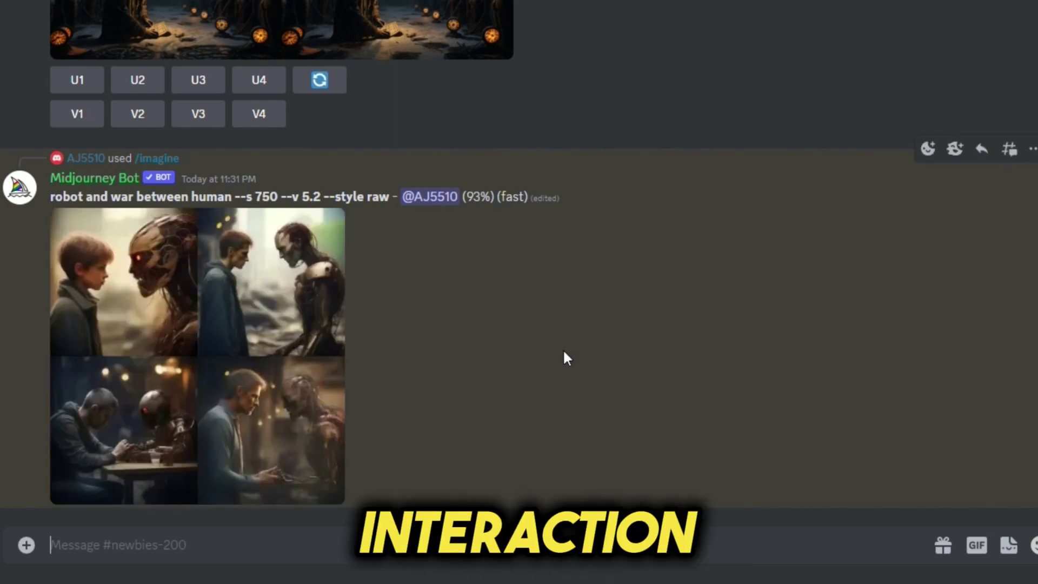
Open the direct message chat with Midjourney Bot and start an /imagine command there.
left_click(325, 162)
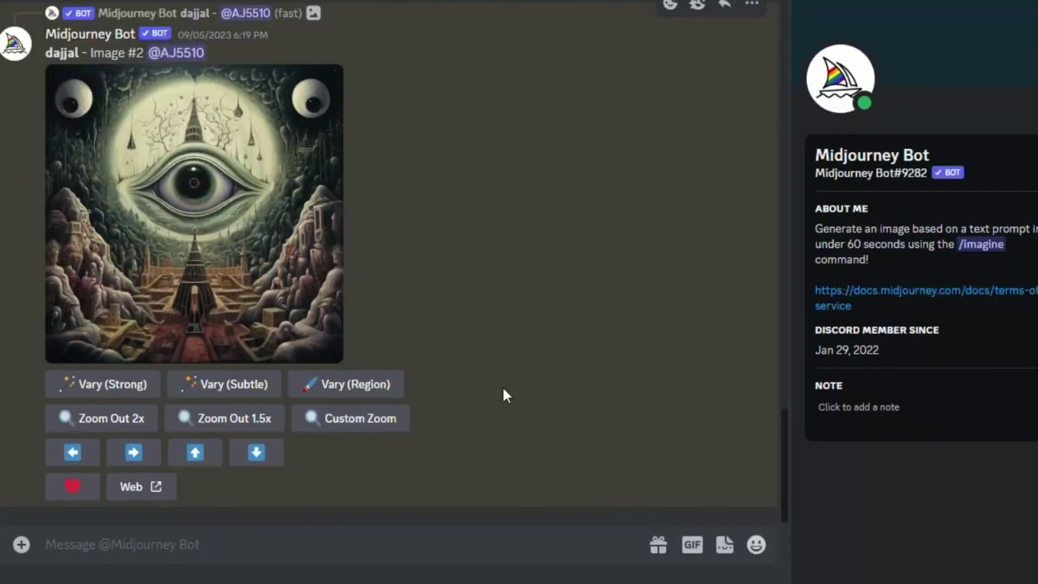
type("/i")
key("Tab")
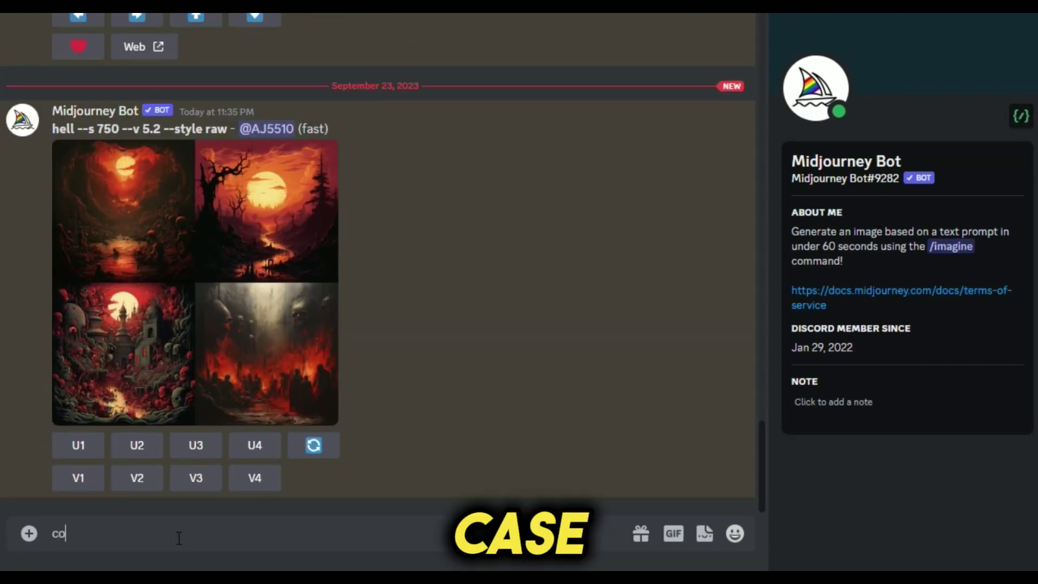
Replace the plain message text with an /imagine command and submit the prompt "cocunut tree" to Midjourney Bot.
key("BackSpace")
key("BackSpace")
type("/im")
key("Tab")
type("co")
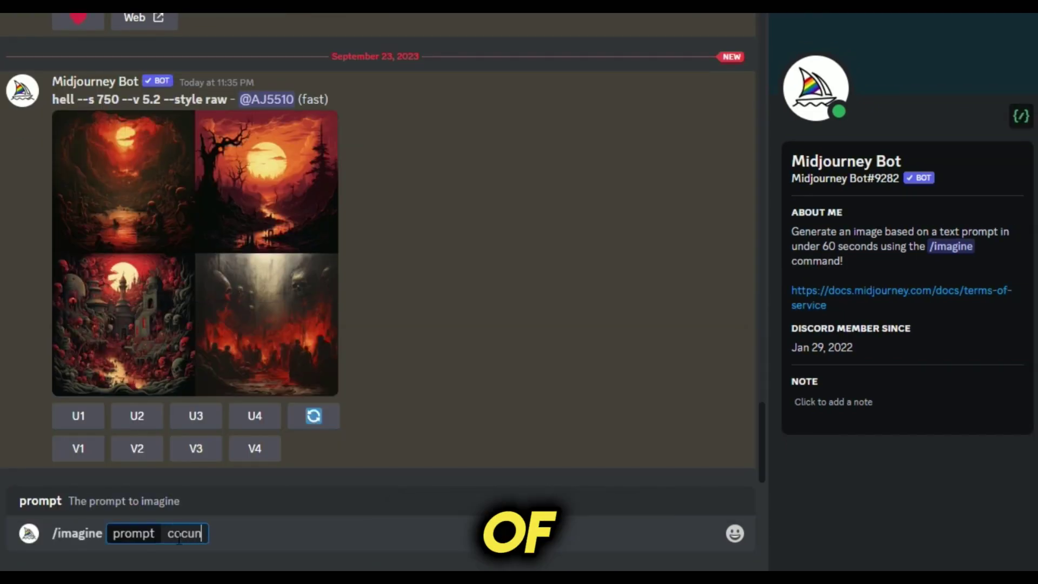
type("cunut tree")
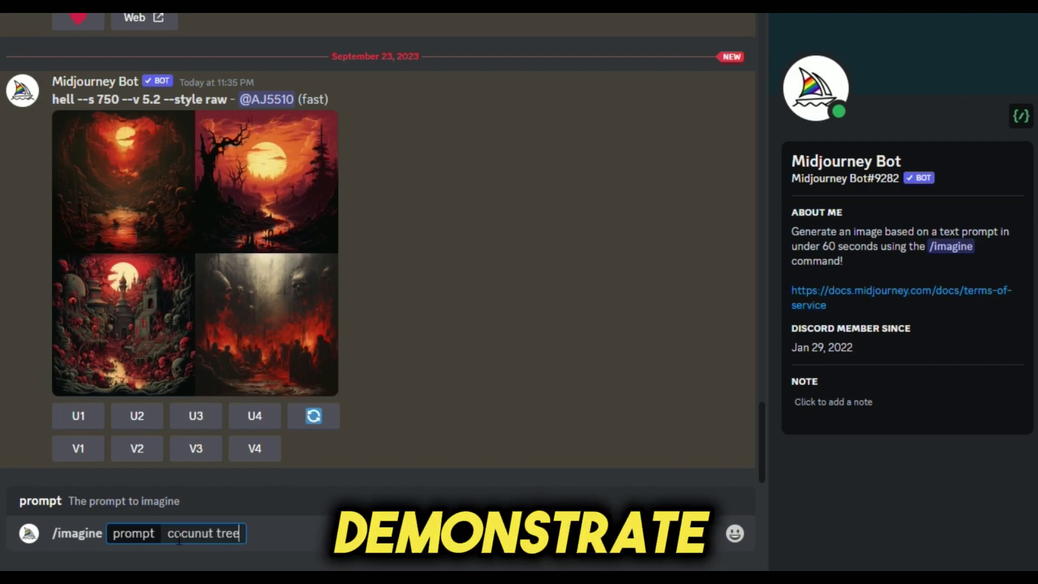
key("Return")
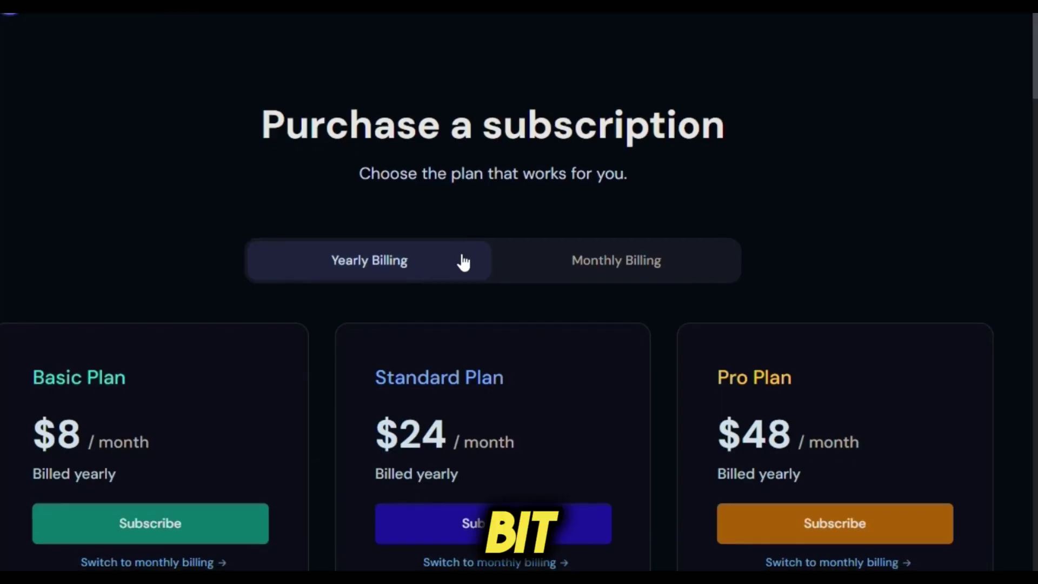
Review the yearly-billed Basic, Standard and Pro plans on the Midjourney subscription page.
scroll(457, 261, "down", 5)
scroll(457, 276, "up", 1)
scroll(457, 276, "up", 5)
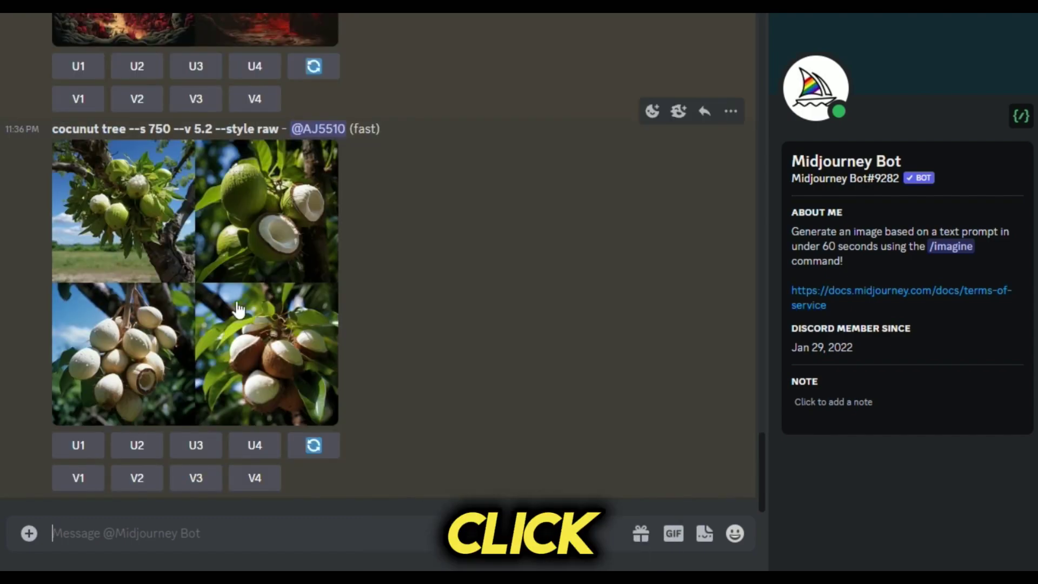
Inspect the four coconut tree images at enlarged size, then return to the Midjourney Bot chat.
left_click(298, 256)
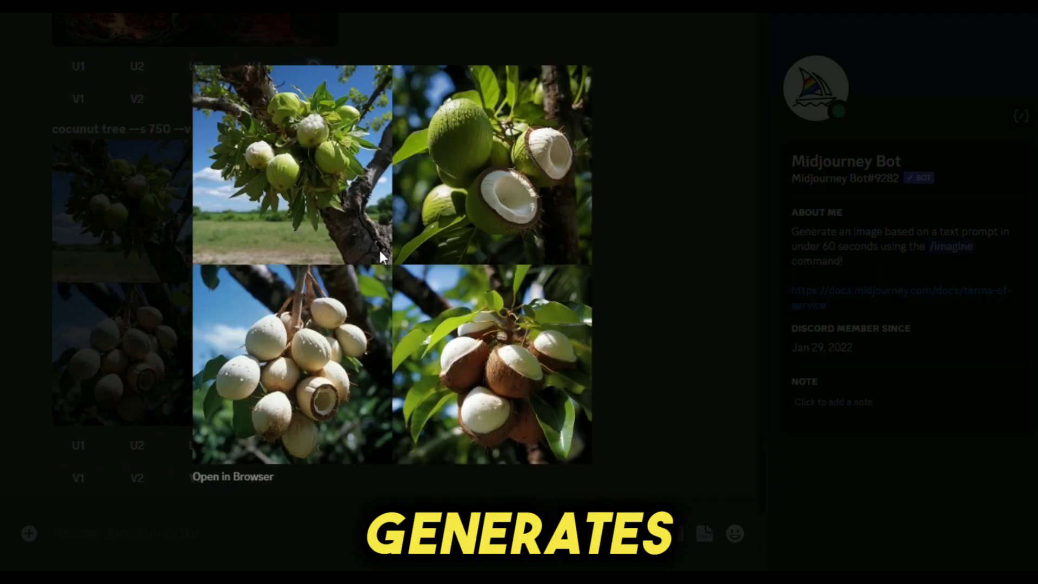
left_click(29, 349)
left_click(226, 320)
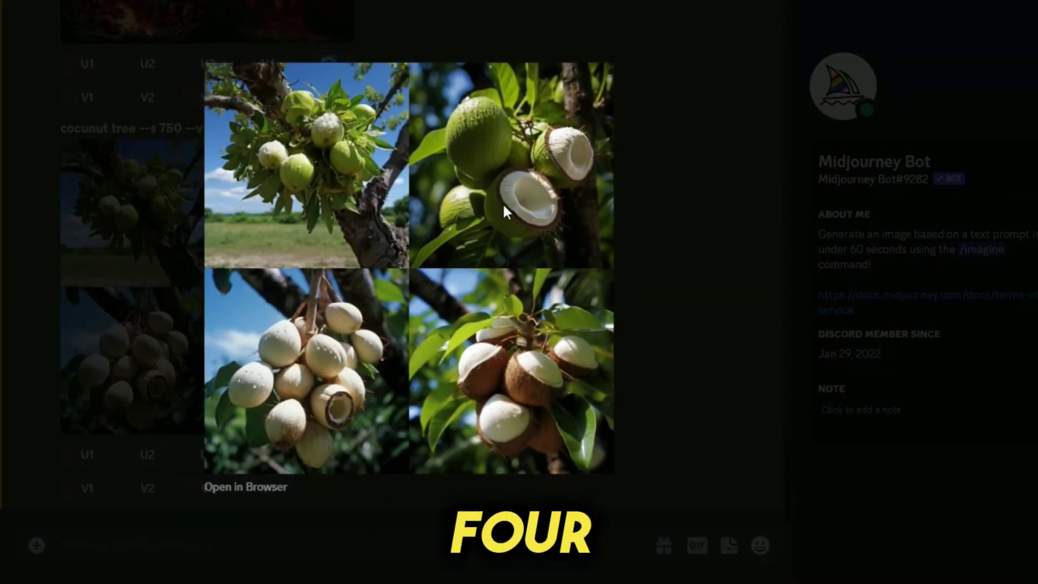
key("Escape")
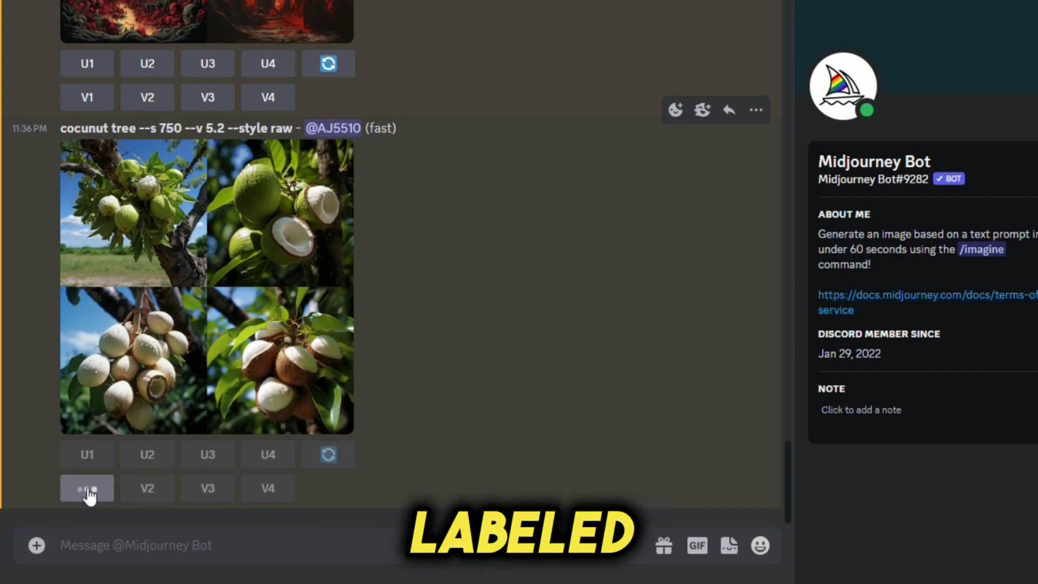
Generate variations of the first coconut tree image, and upscale the first variation to view it enlarged.
left_click(87, 489)
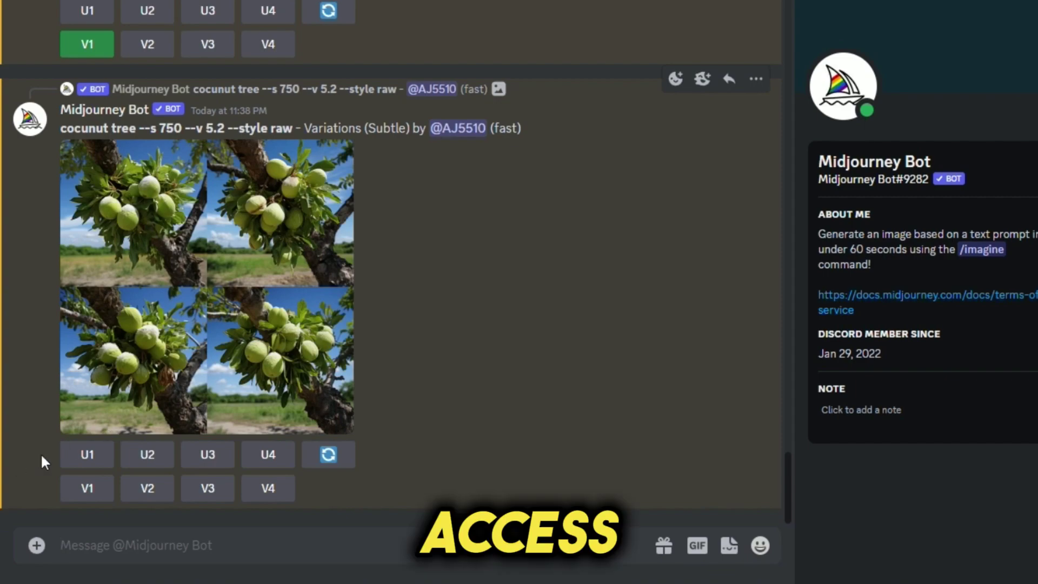
left_click(88, 455)
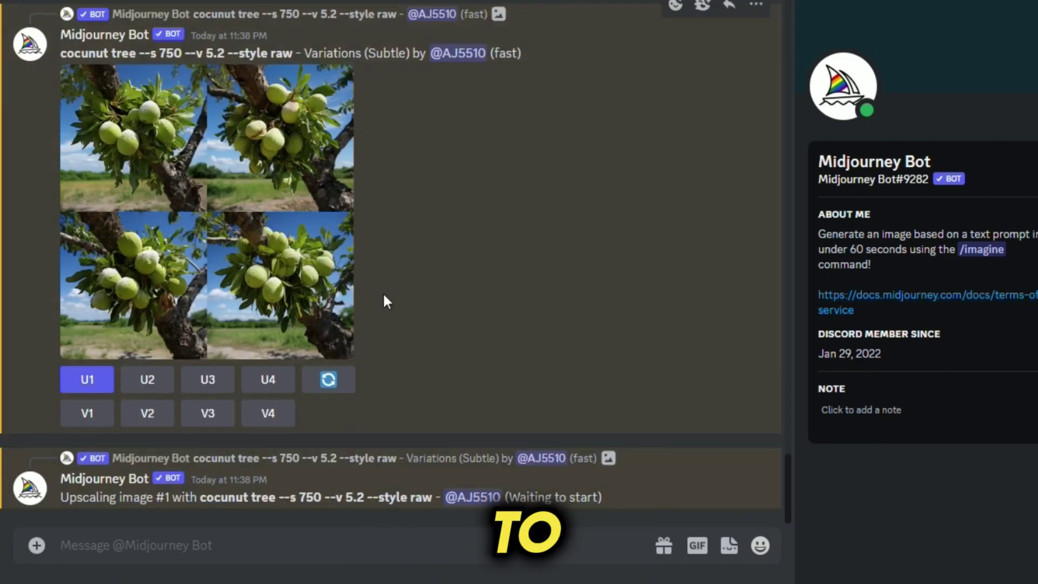
left_click(275, 275)
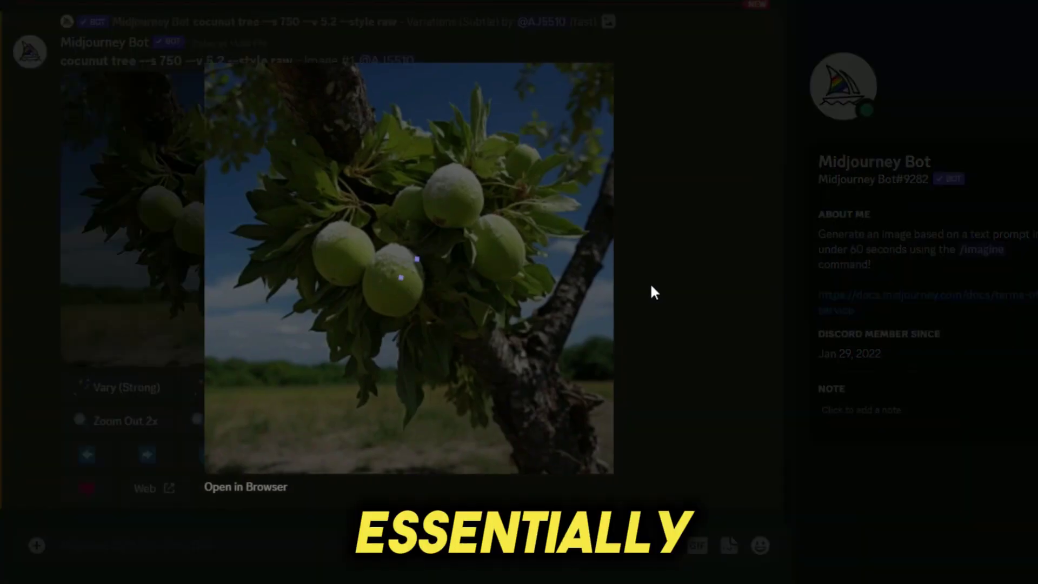
left_click(650, 287)
Upscale the fourth image of the coconut tree variation grid and generate subtle variations of that fourth image.
scroll(560, 357, "up", 6)
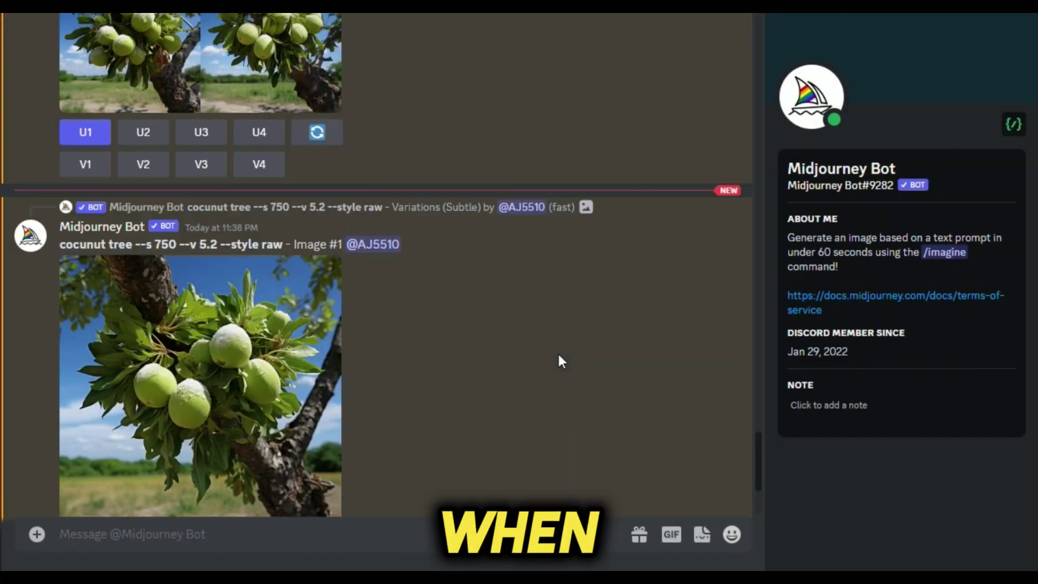
left_click(264, 288)
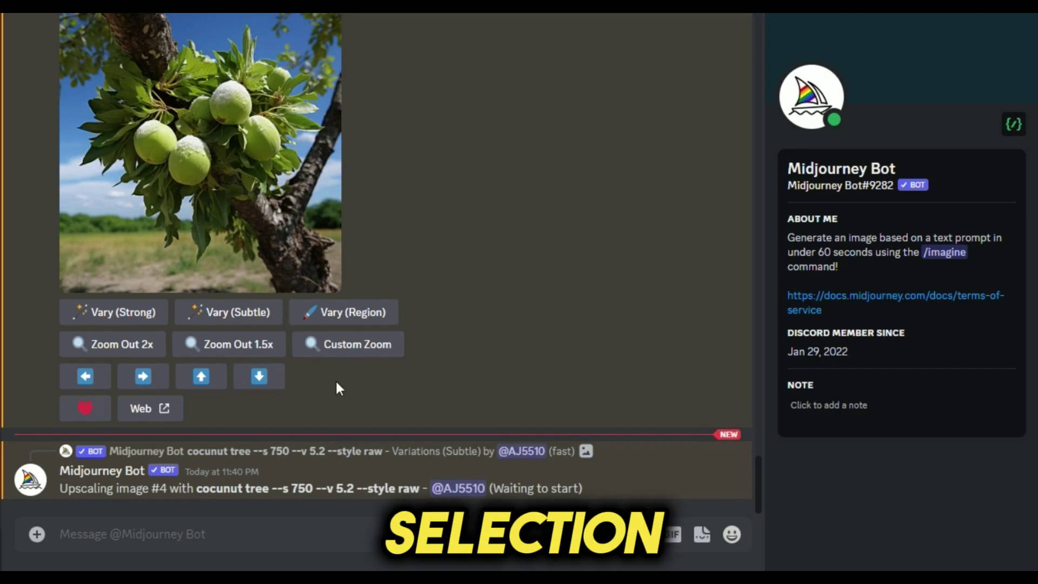
scroll(411, 400, "up", 5)
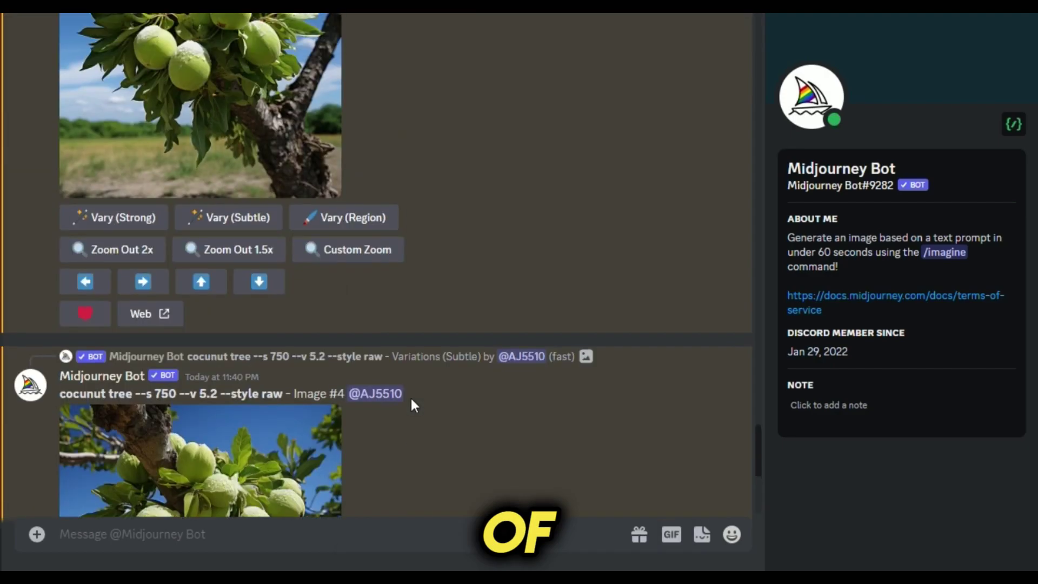
scroll(410, 397, "up", 5)
left_click(259, 226)
left_click(520, 374)
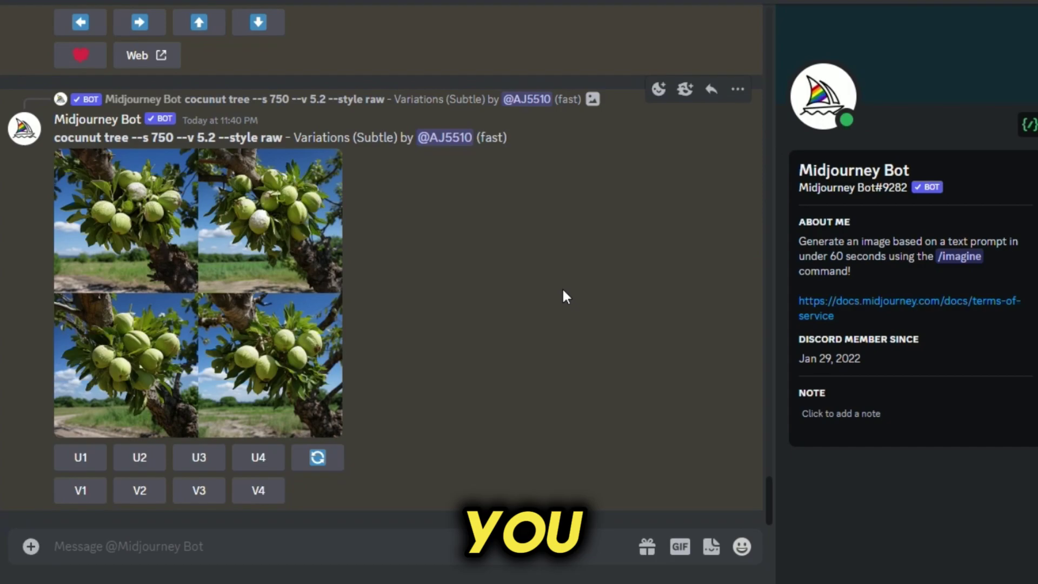
Generate variations of the third image in the newest coconut tree grid and view them enlarged.
left_click(198, 487)
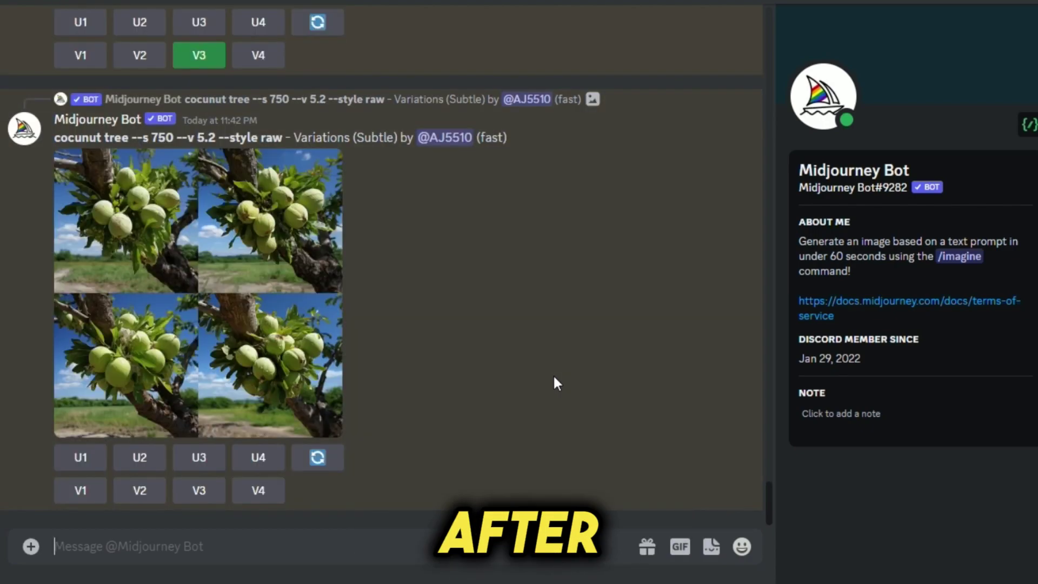
left_click(242, 339)
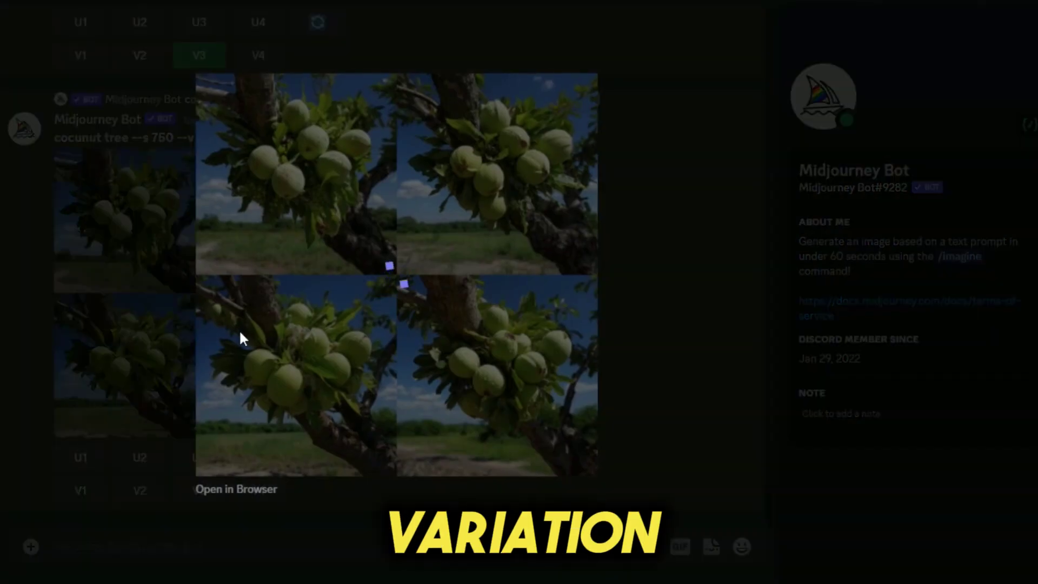
key("Escape")
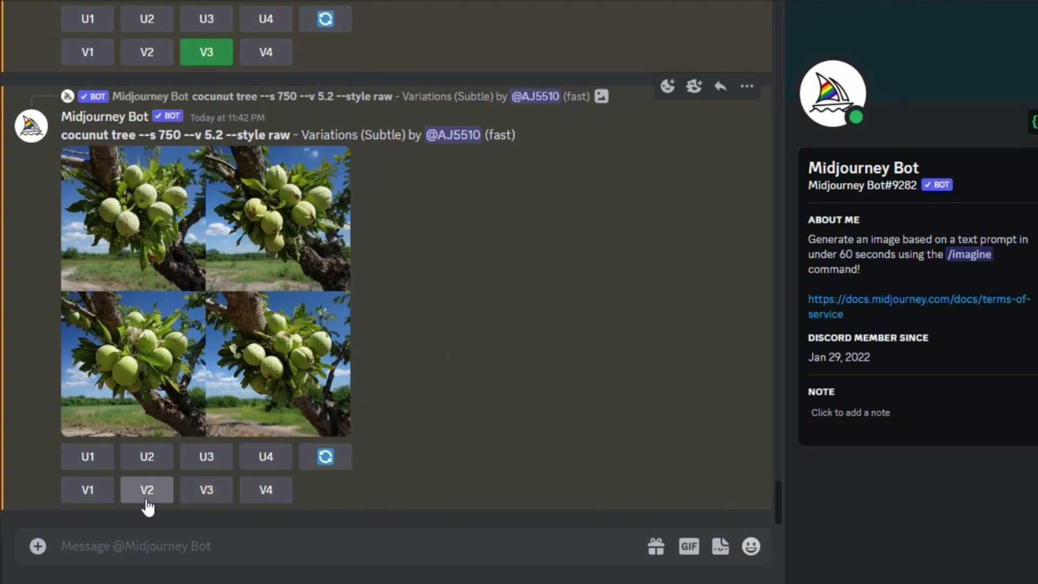
Generate variations of the second image in the latest coconut tree grid and upscale the third image of the new set.
left_click(146, 490)
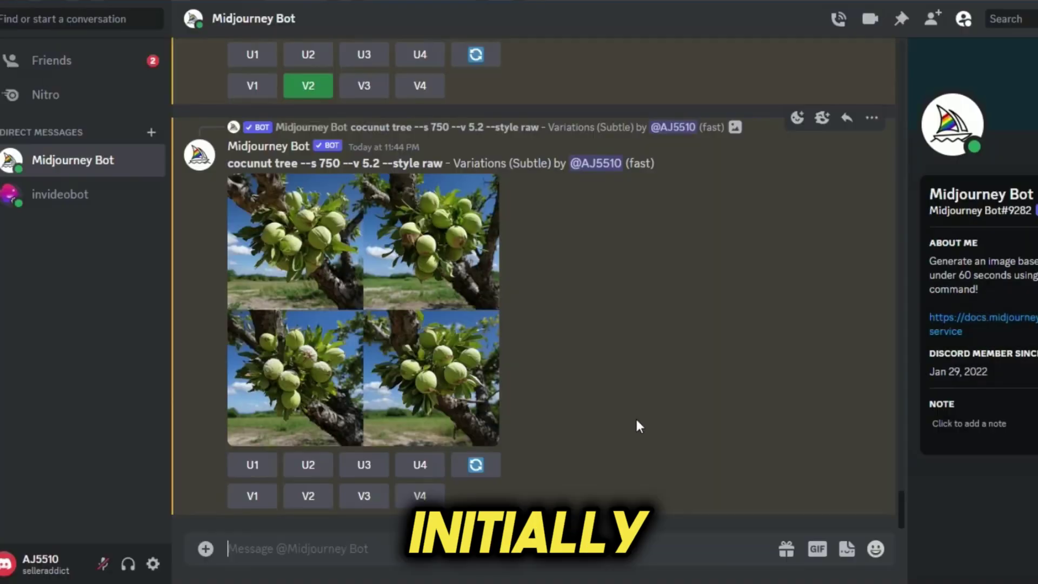
left_click(364, 465)
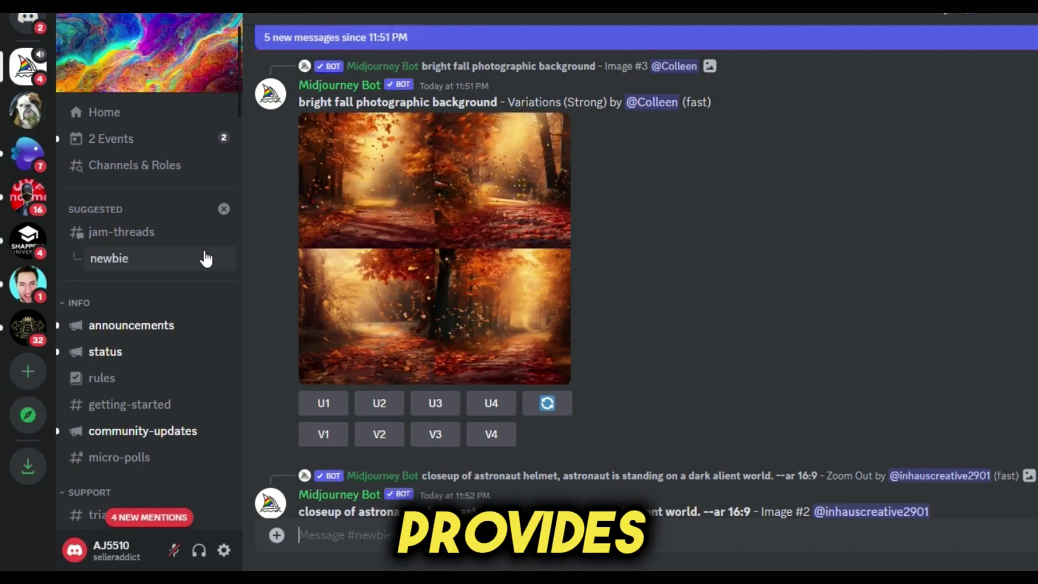
Submit the /imagine prompt "make an artitactural 8k image with deep detaling and with some flowerr and nearby people" in the newbies-200 channel.
scroll(205, 258, "down", 15)
scroll(206, 259, "down", 10)
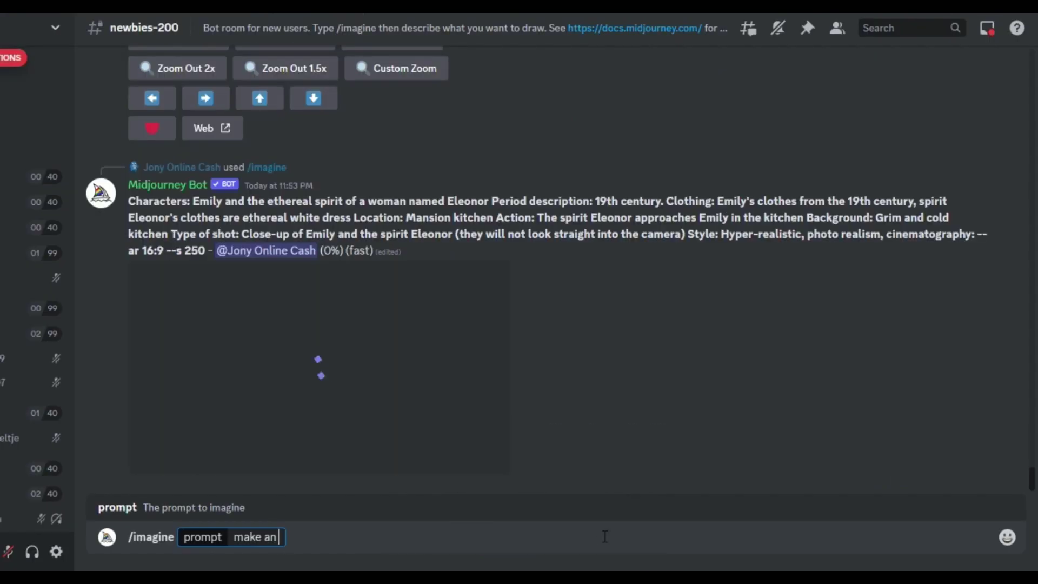
type("ake an a")
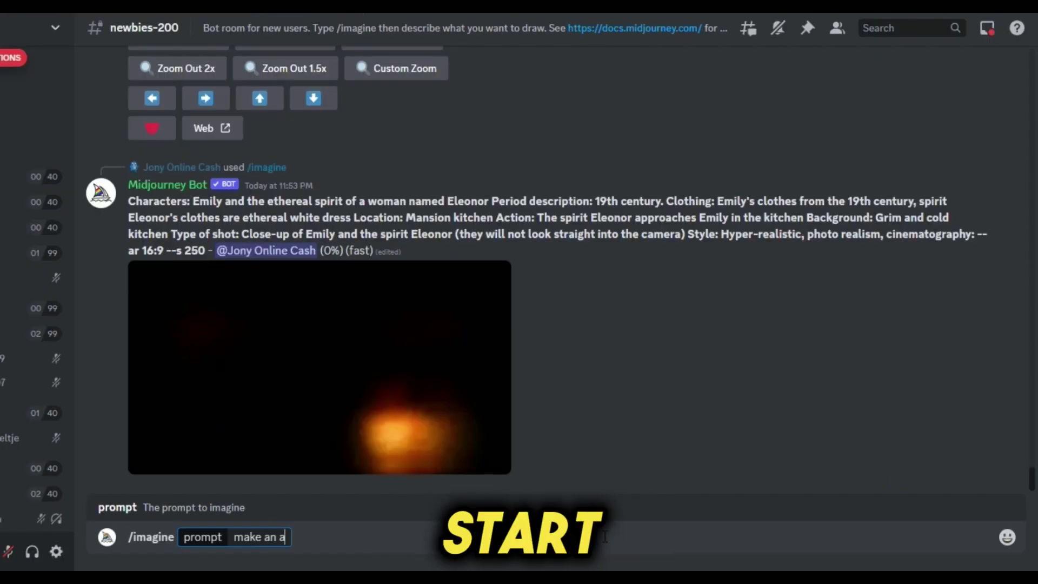
type("rtitactural")
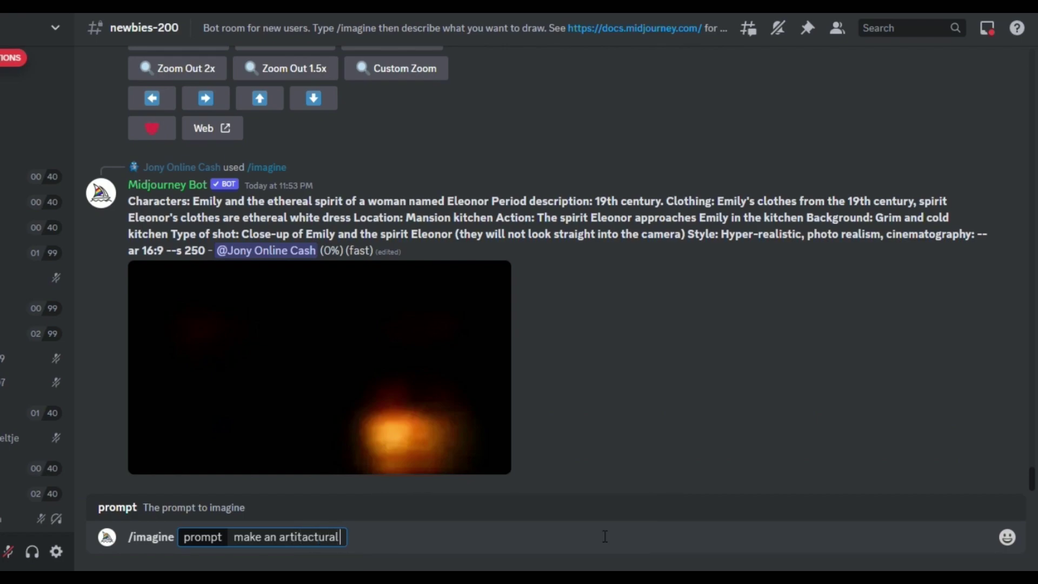
type(" 8k image with d")
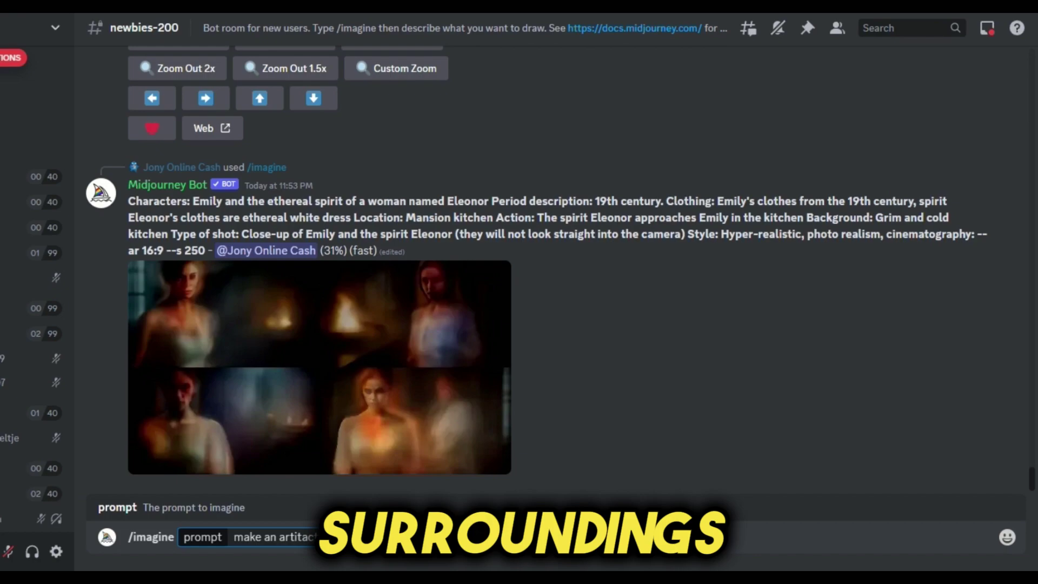
type("eep")
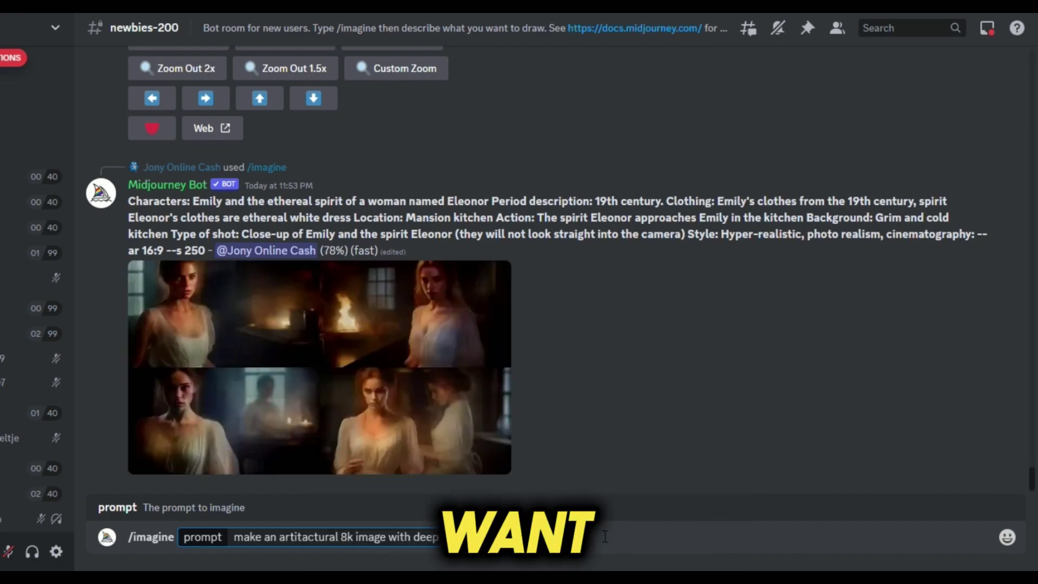
type(" detailing andflowers and some peopl")
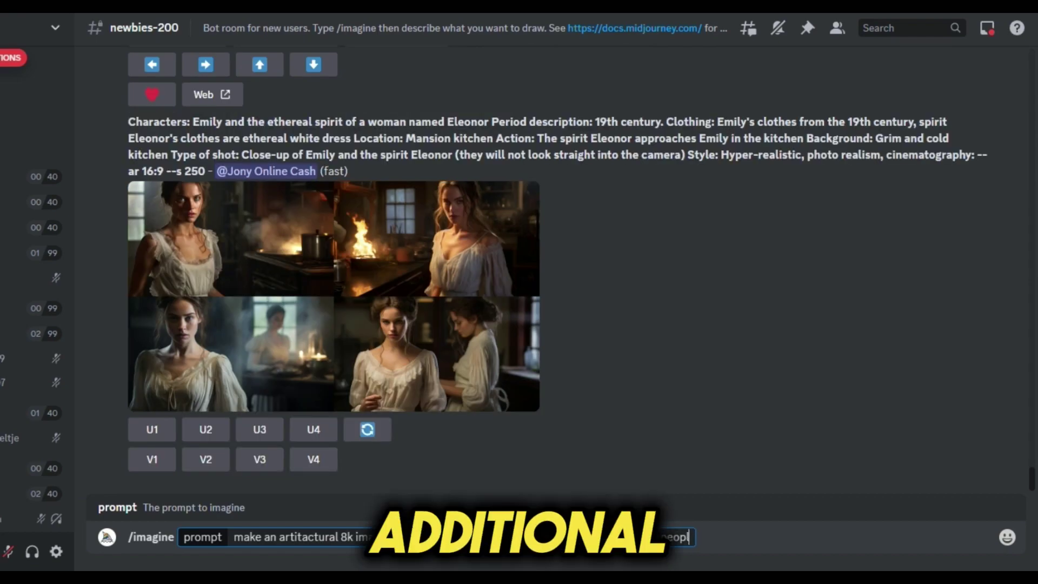
type("e")
key("Return")
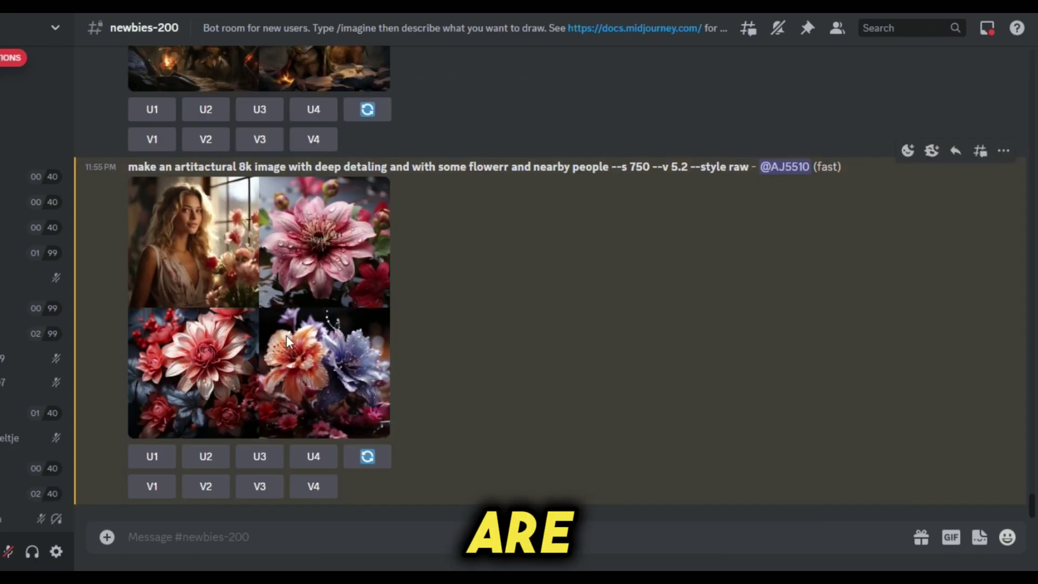
View the generated flower images and the channel's armoured dog and Thanksgiving images at enlarged size.
left_click(286, 335)
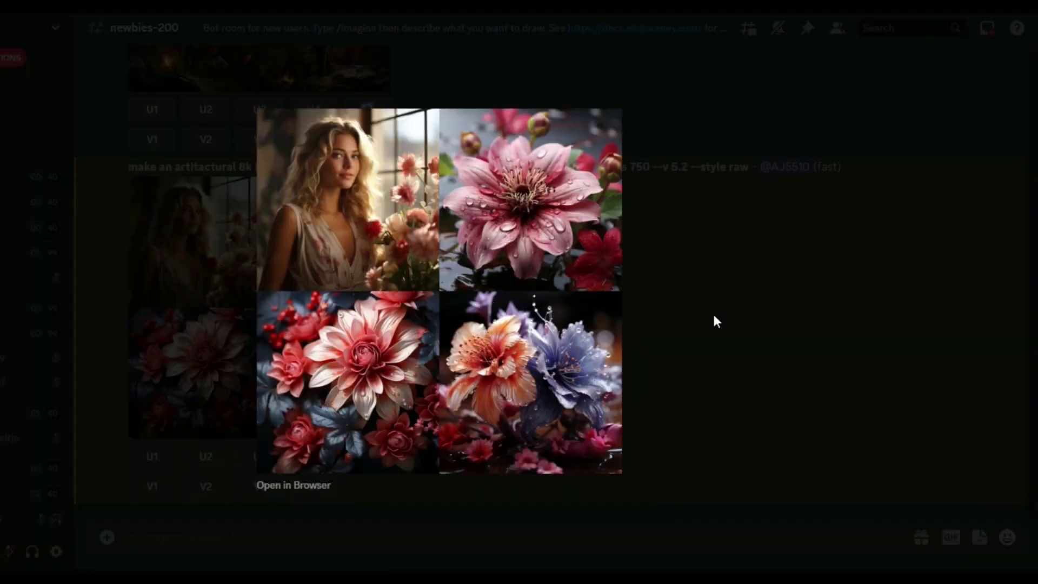
left_click(737, 310)
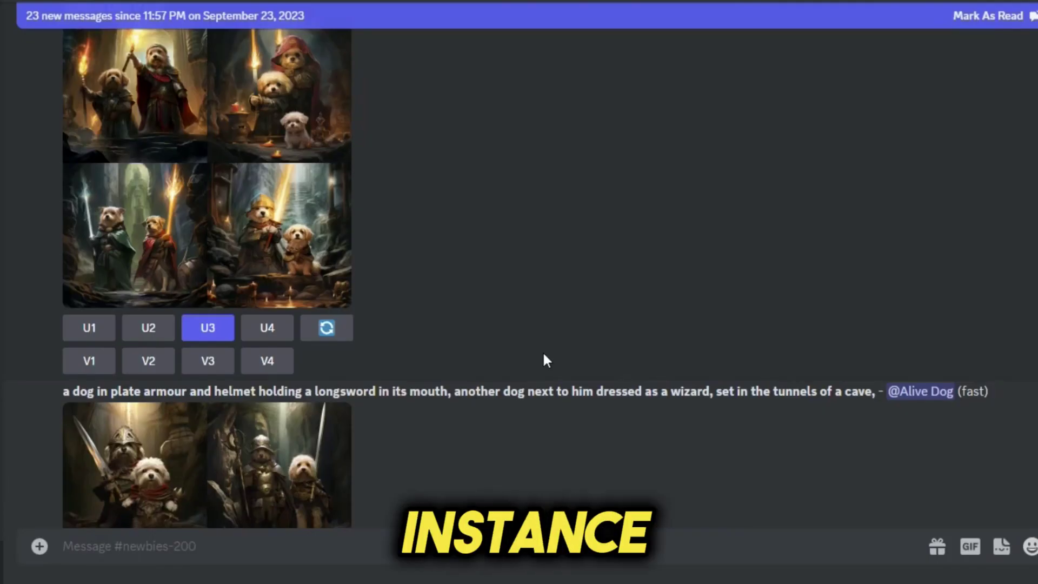
left_click(313, 201)
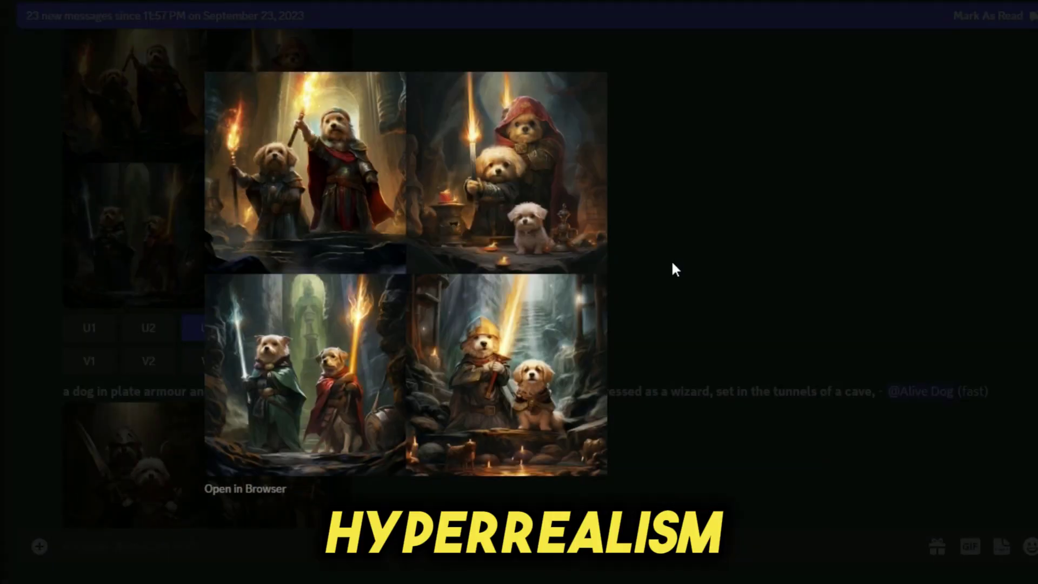
left_click(742, 273)
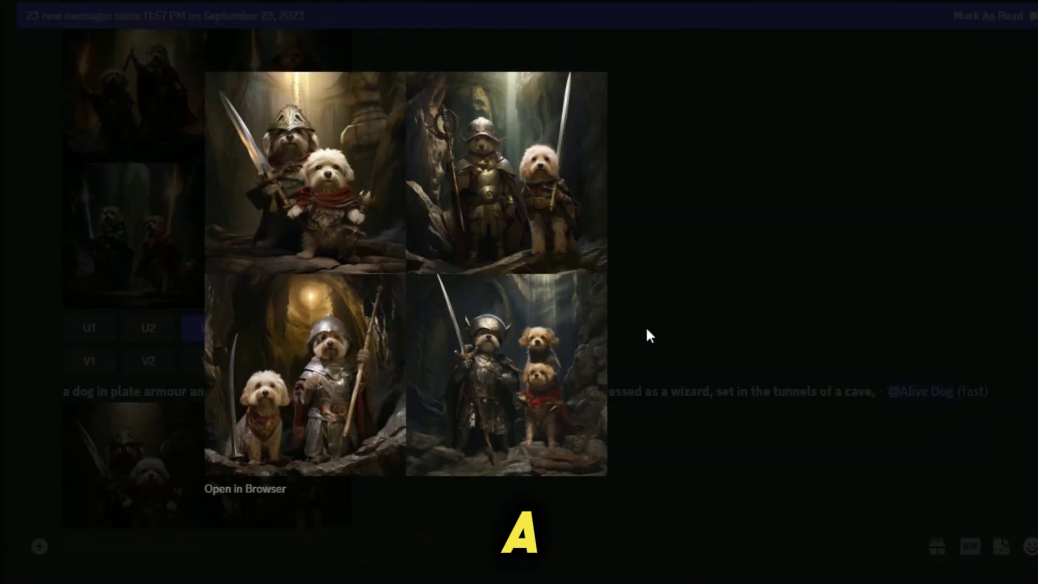
left_click(647, 329)
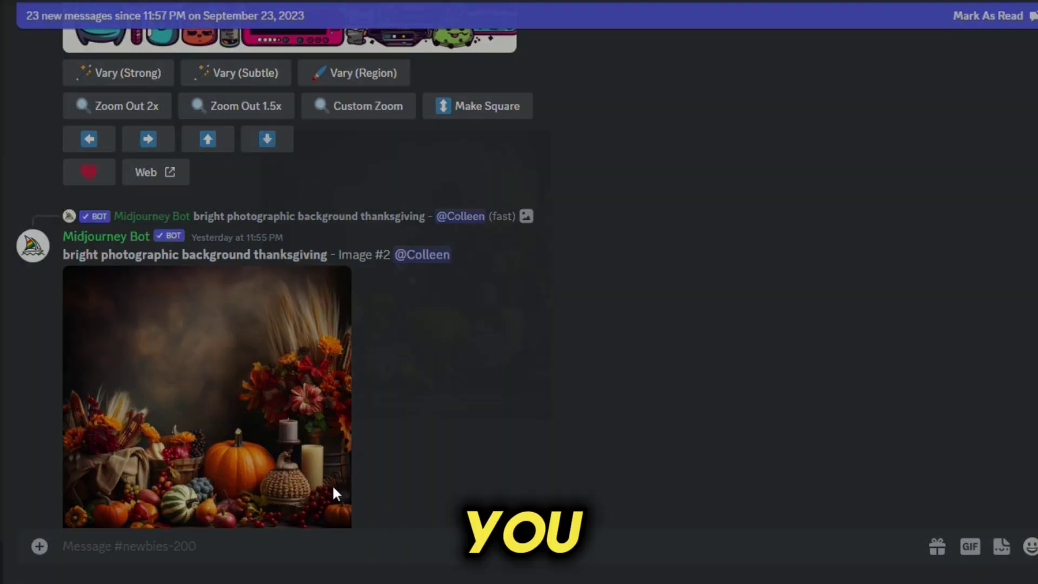
left_click(331, 491)
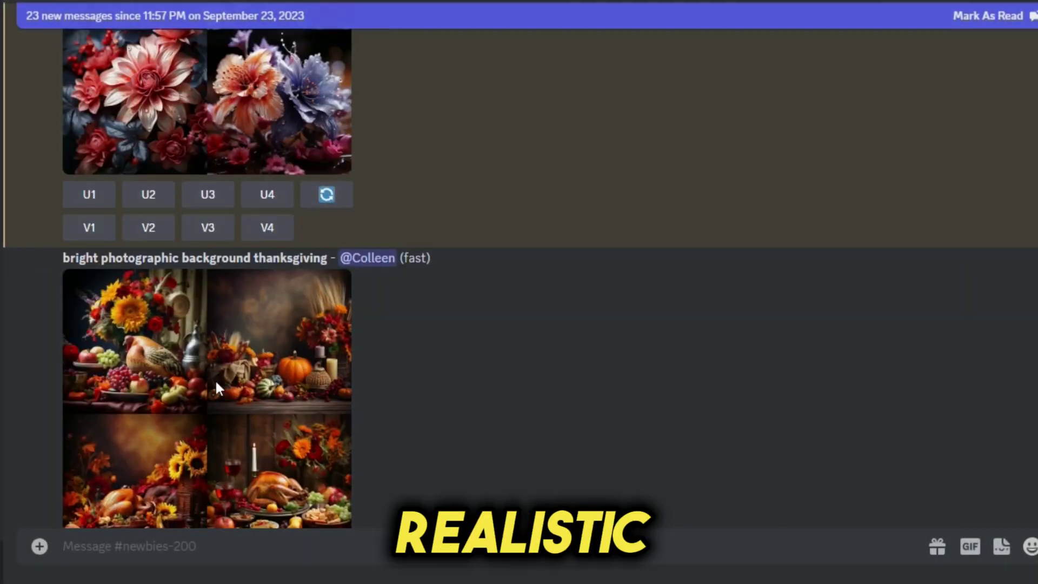
left_click(215, 378)
left_click(889, 152)
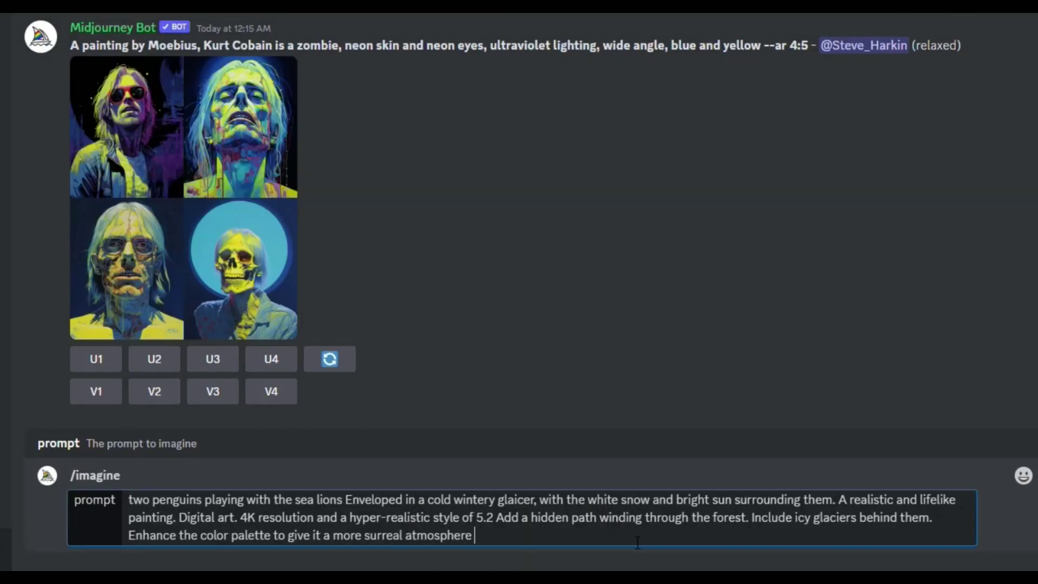
Submit the 4K hyper-realistic /imagine prompt about two penguins playing with sea lions in a wintery glacier and view the resulting images enlarged.
key("Return")
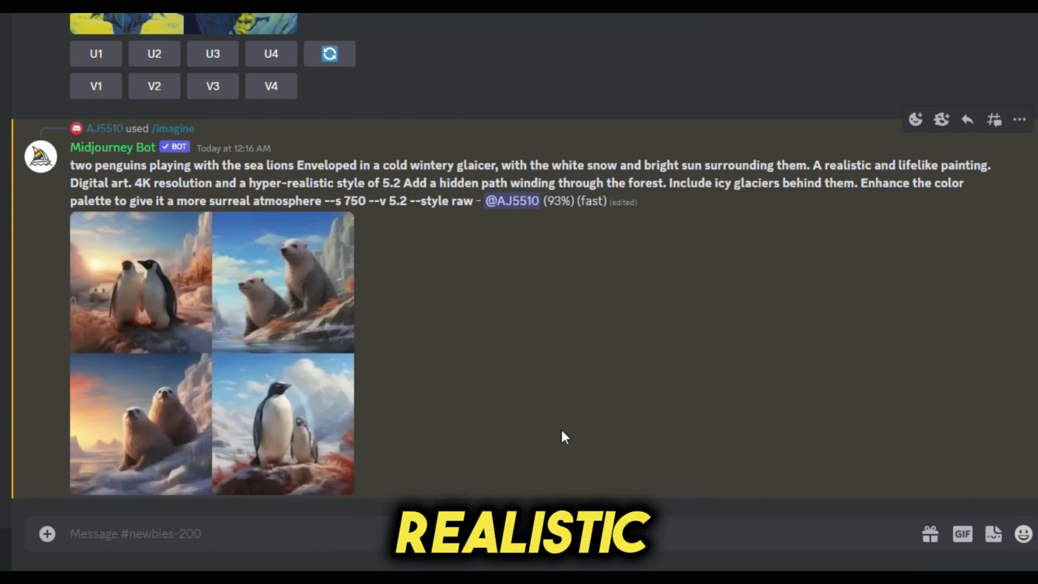
left_click(211, 270)
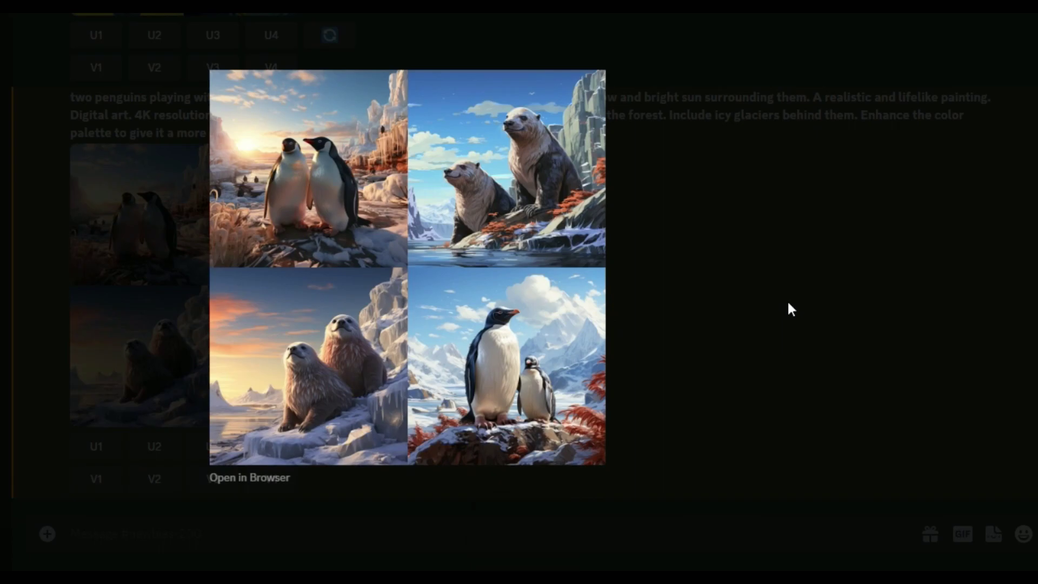
left_click(787, 300)
Generate subtle variations of the third image in the penguin and sea lion grid and inspect the new set.
left_click(210, 476)
left_click(535, 374)
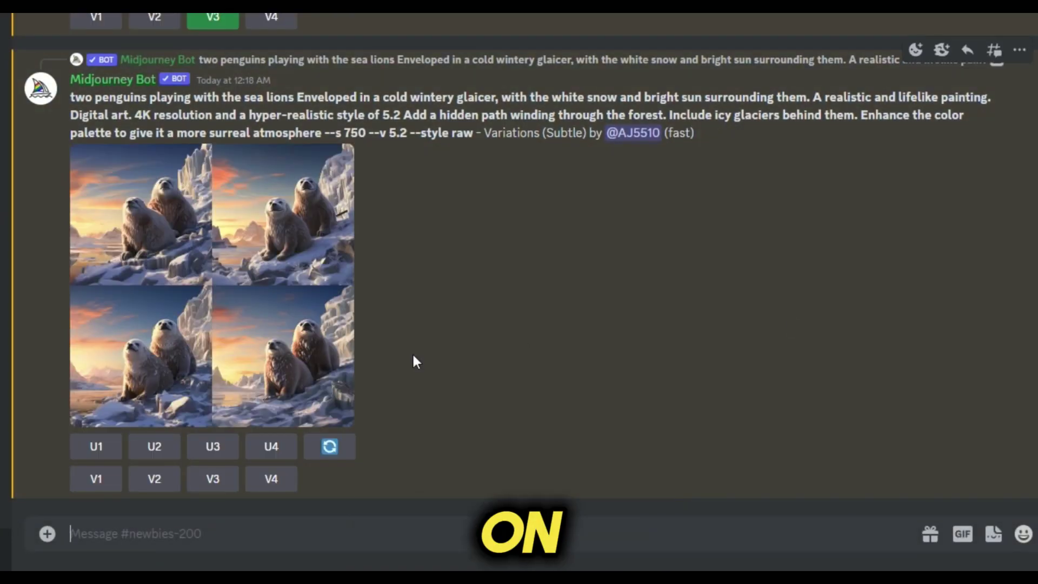
left_click(302, 378)
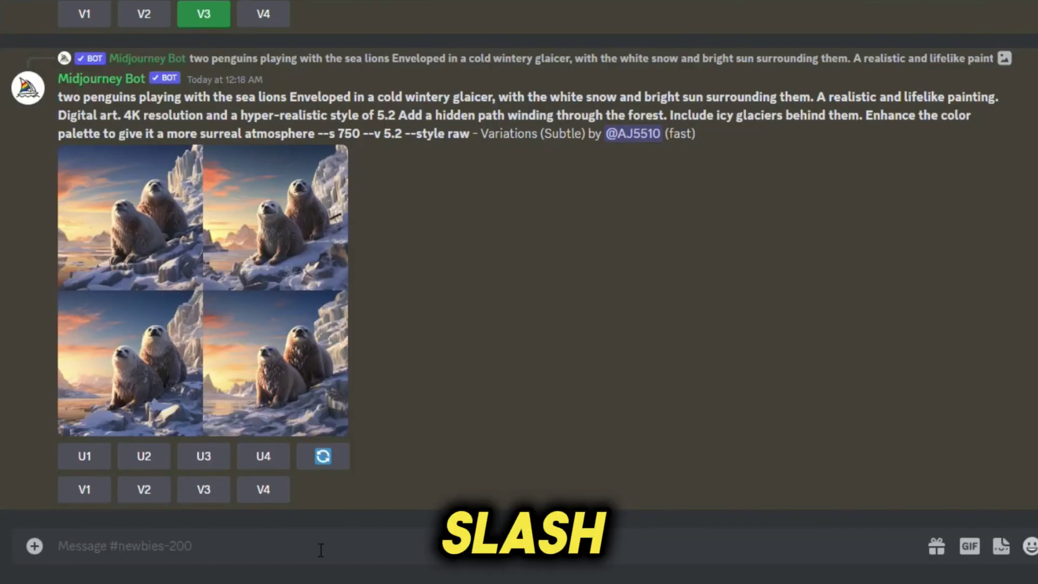
Run the /settings command in the newbies-200 channel to bring up the personal Midjourney settings.
type("/s")
key("Return")
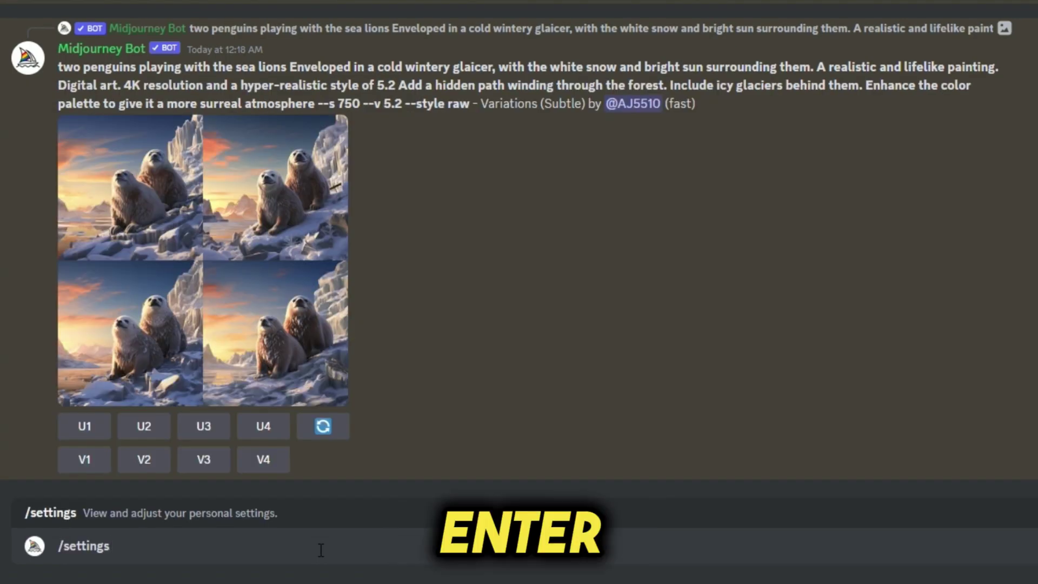
key("Return")
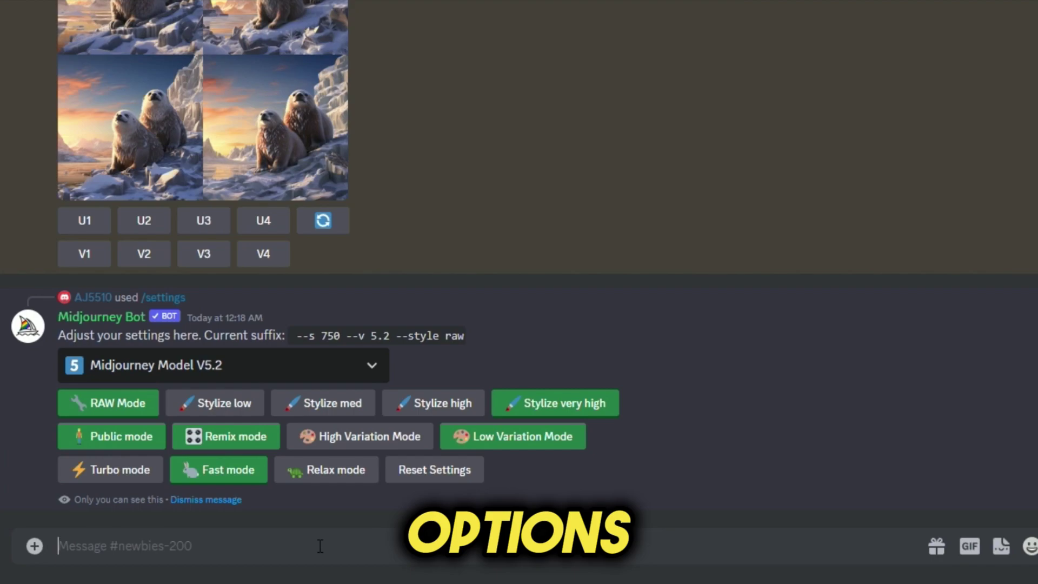
Check the available model versions in the settings and set the model to Midjourney Model V5.1.
left_click(242, 371)
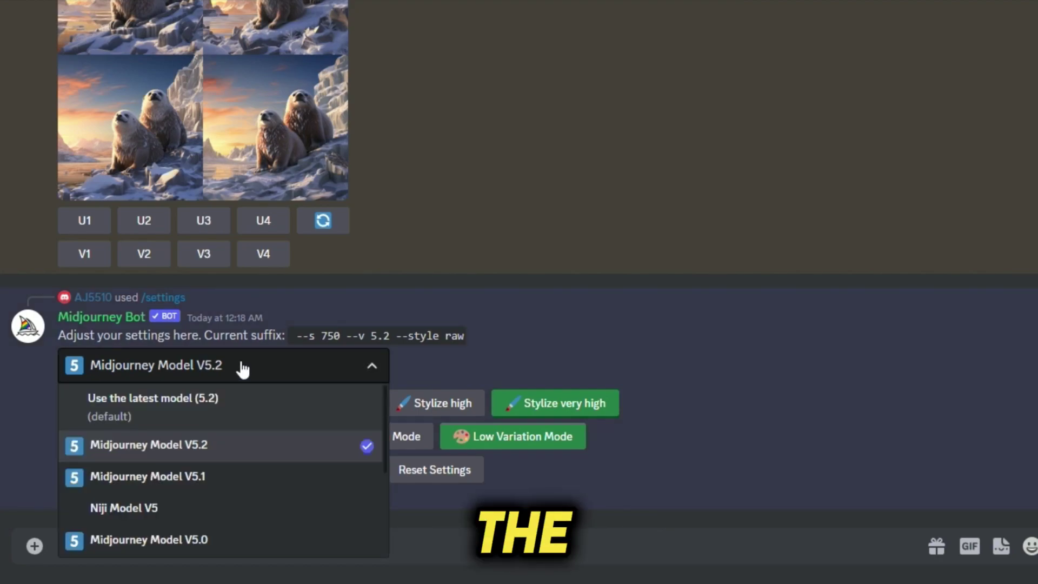
left_click(248, 451)
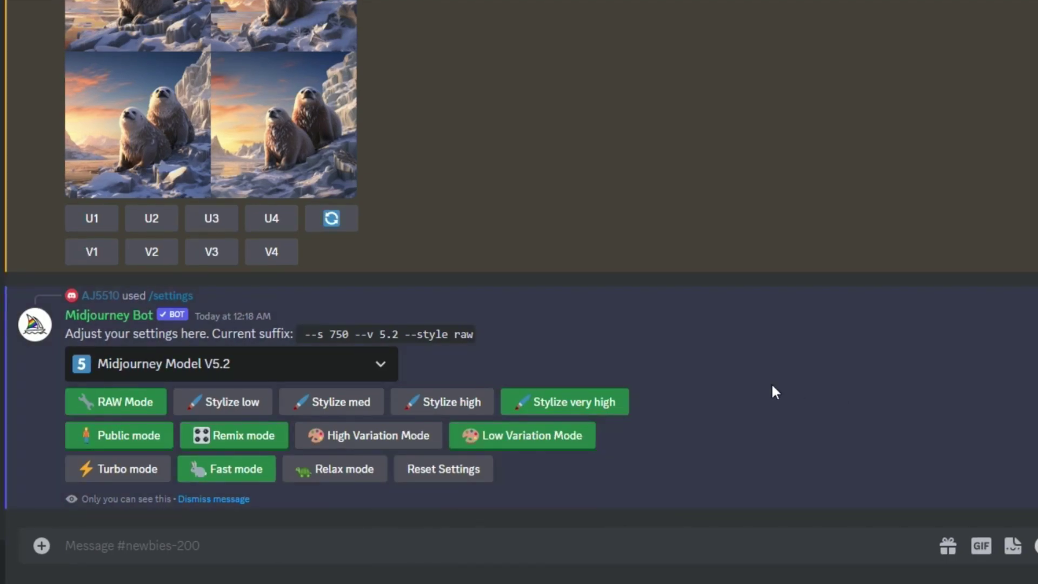
left_click(378, 363)
left_click(319, 475)
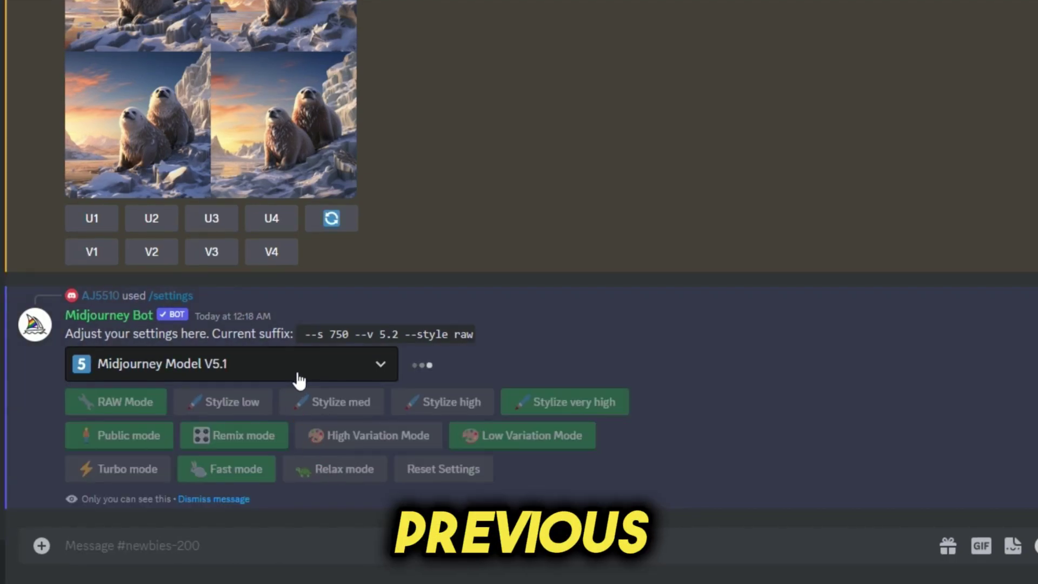
Set the Midjourney model to Use the latest model (5.2) in the settings.
left_click(300, 376)
left_click(279, 423)
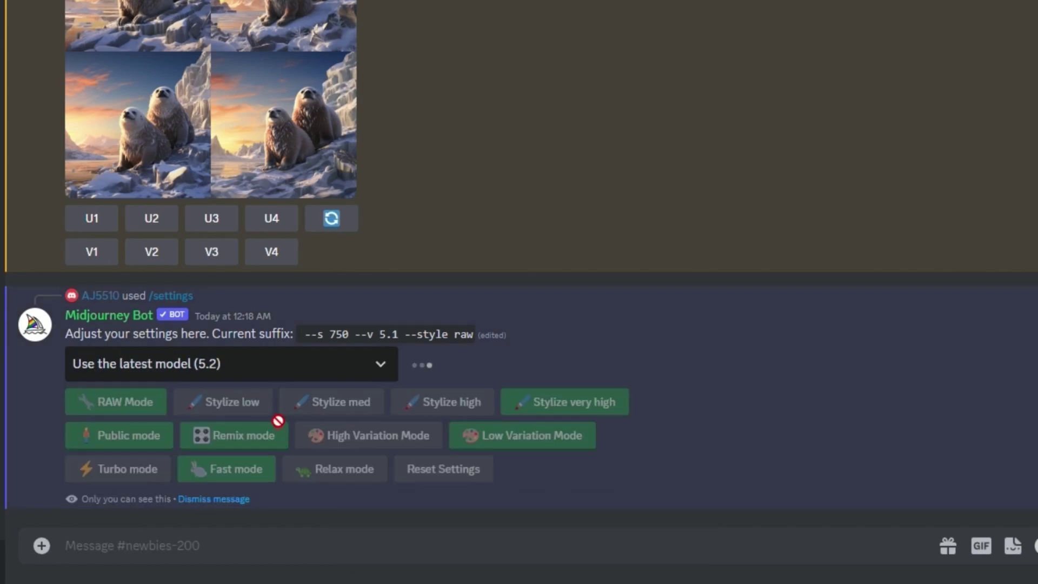
left_click(138, 412)
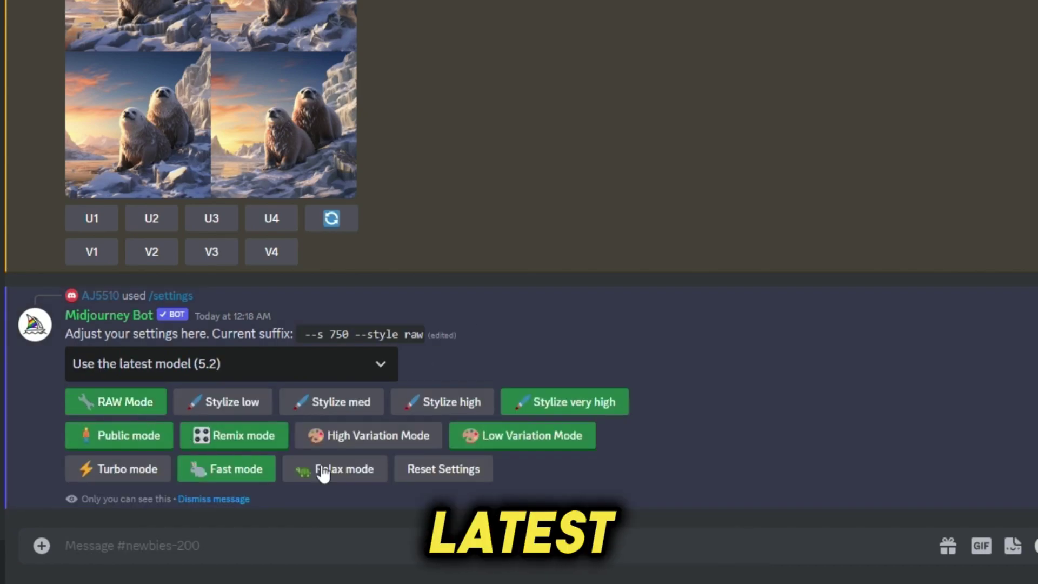
Set the stylization to Stylize very high and switch the variation setting to High Variation Mode.
left_click(453, 405)
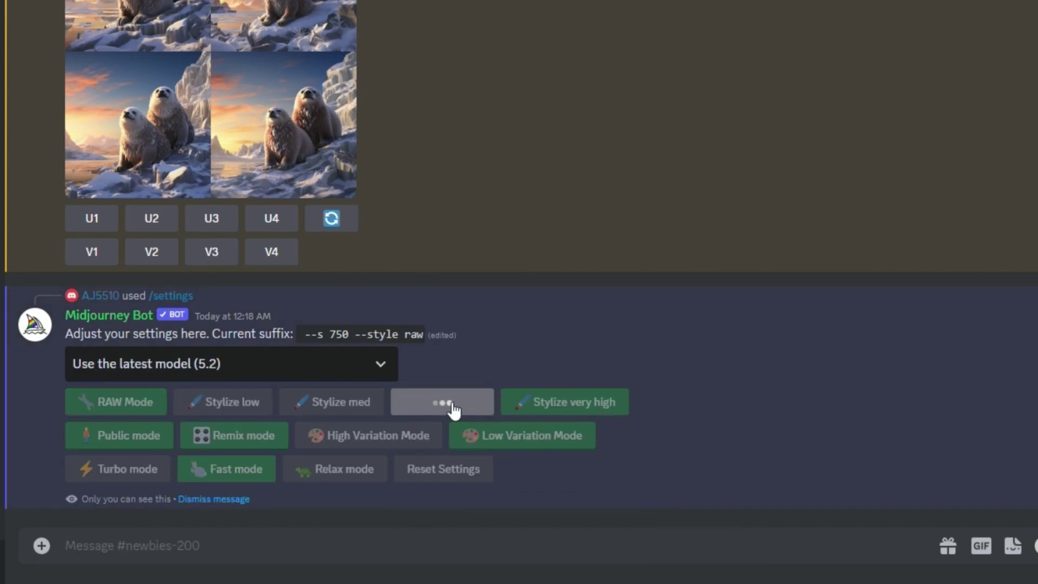
left_click(515, 404)
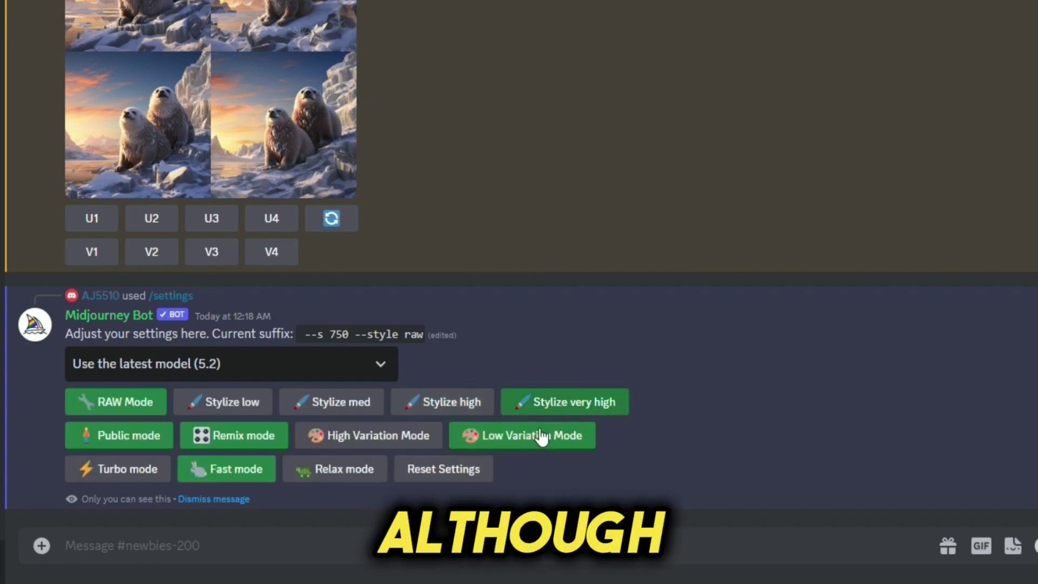
left_click(416, 442)
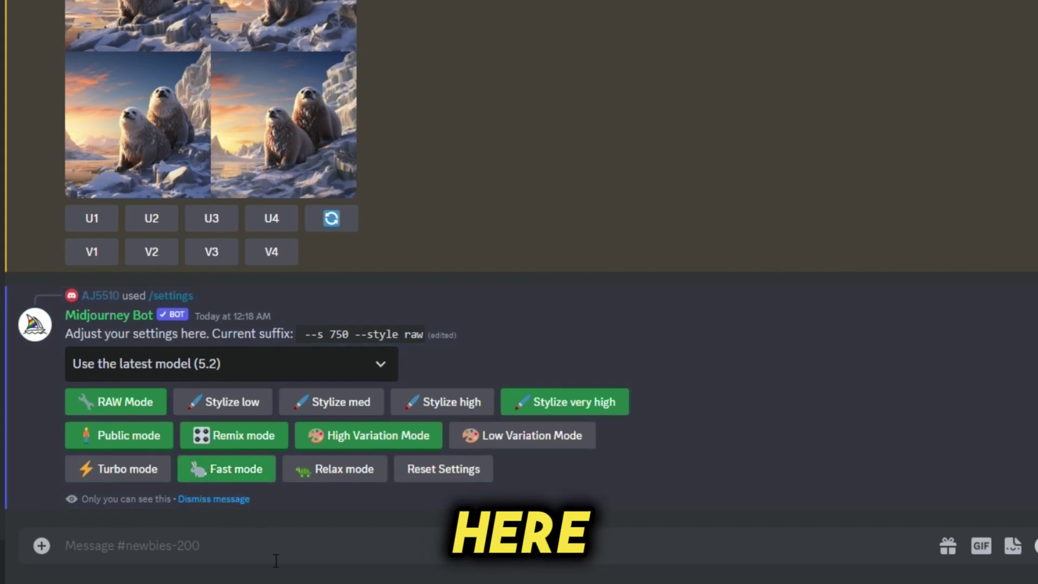
Upscale the fourth image of the sea lion variation grid and view the upscaled image enlarged.
left_click(272, 231)
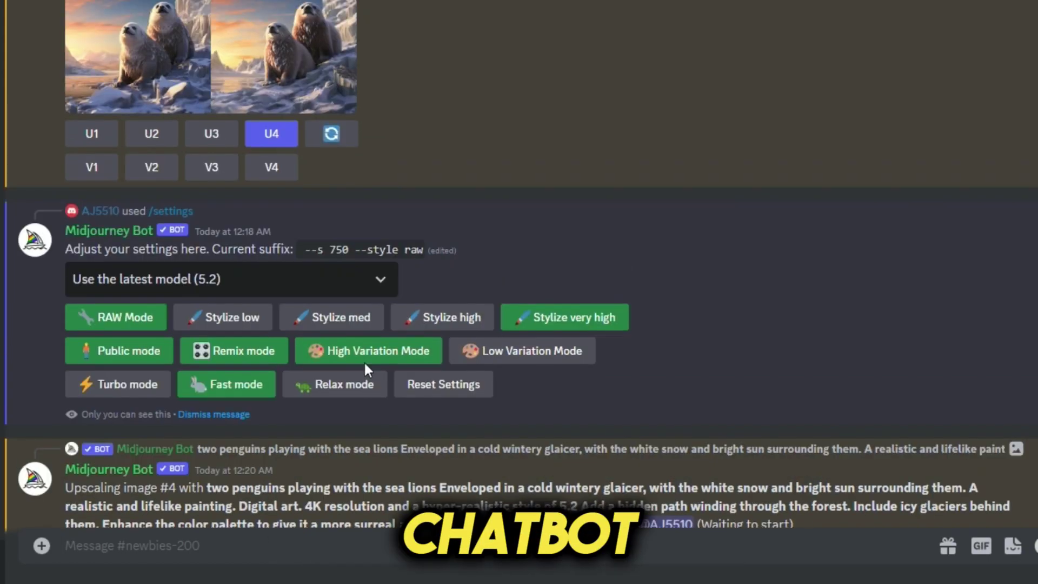
scroll(364, 361, "up", 4)
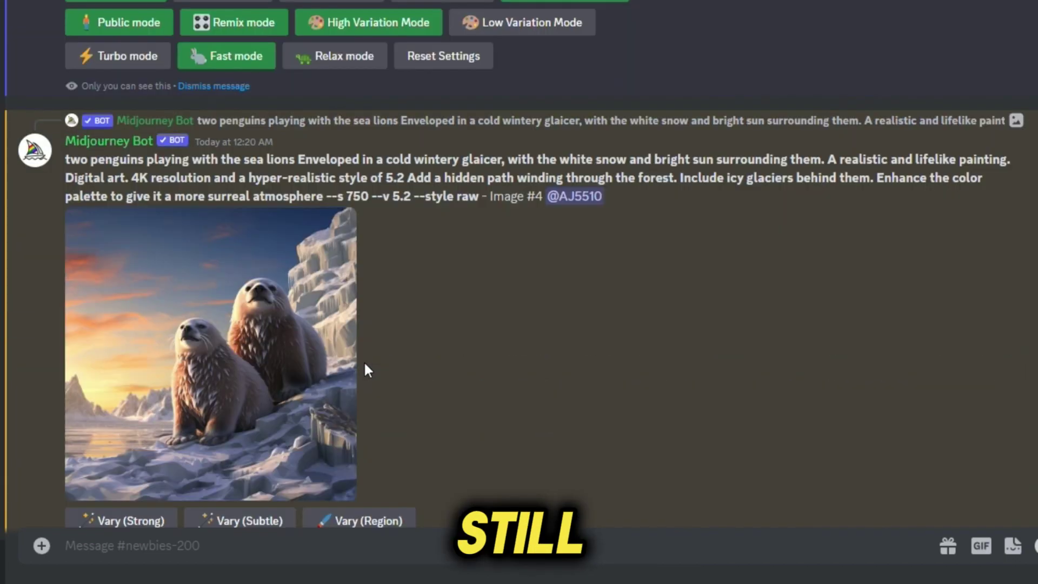
scroll(324, 341, "down", 2)
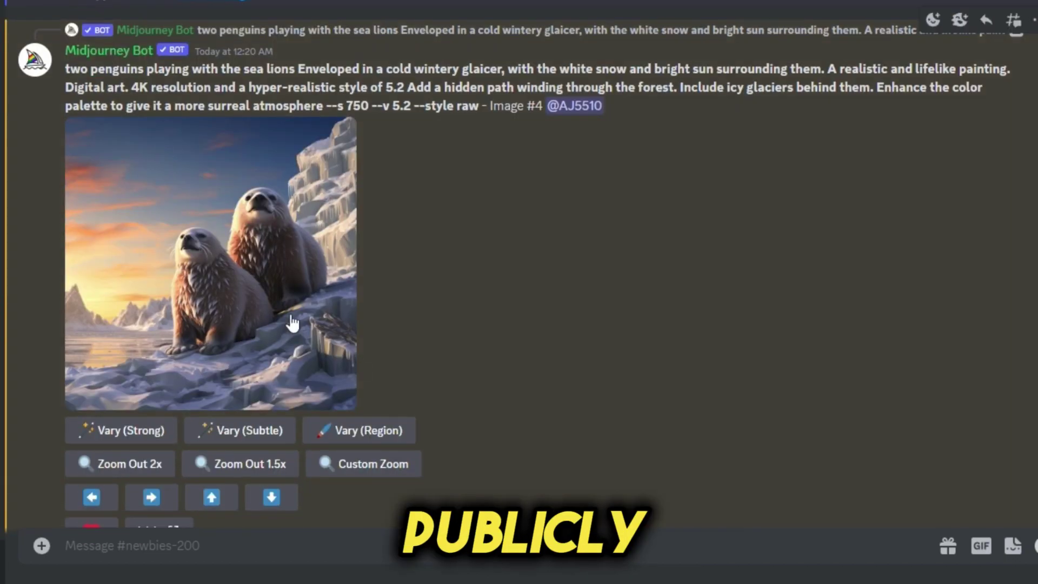
left_click(262, 307)
left_click(651, 323)
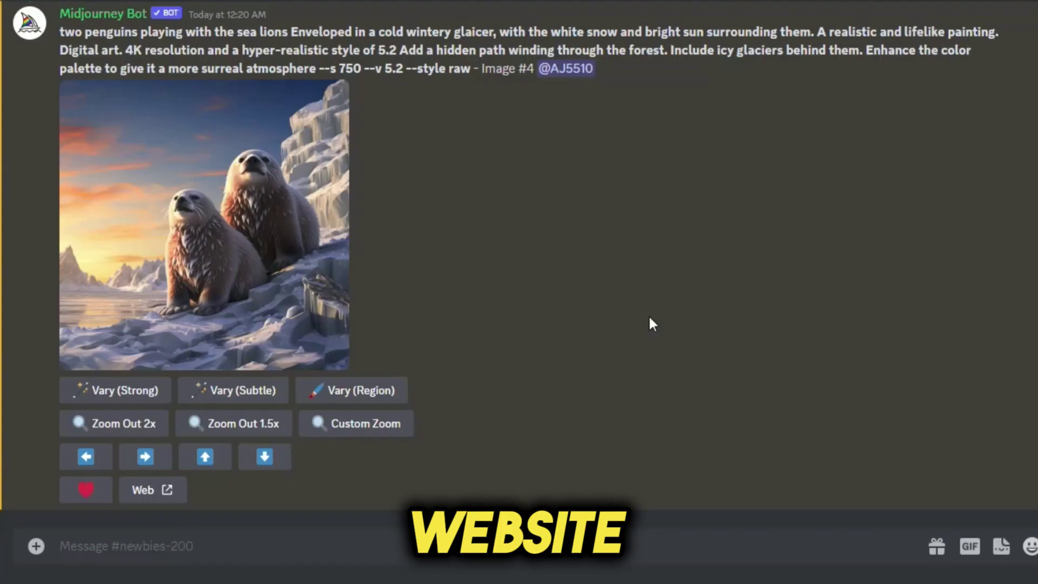
Look over the Midjourney settings and other members' publicly visible images in the newbies-200 channel.
scroll(491, 331, "down", 20)
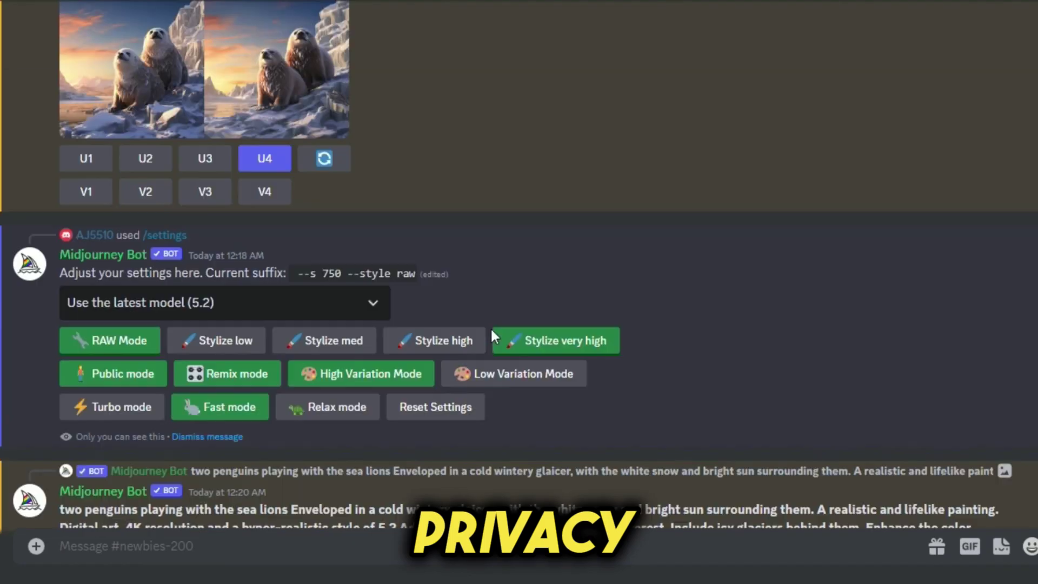
scroll(491, 327, "up", 15)
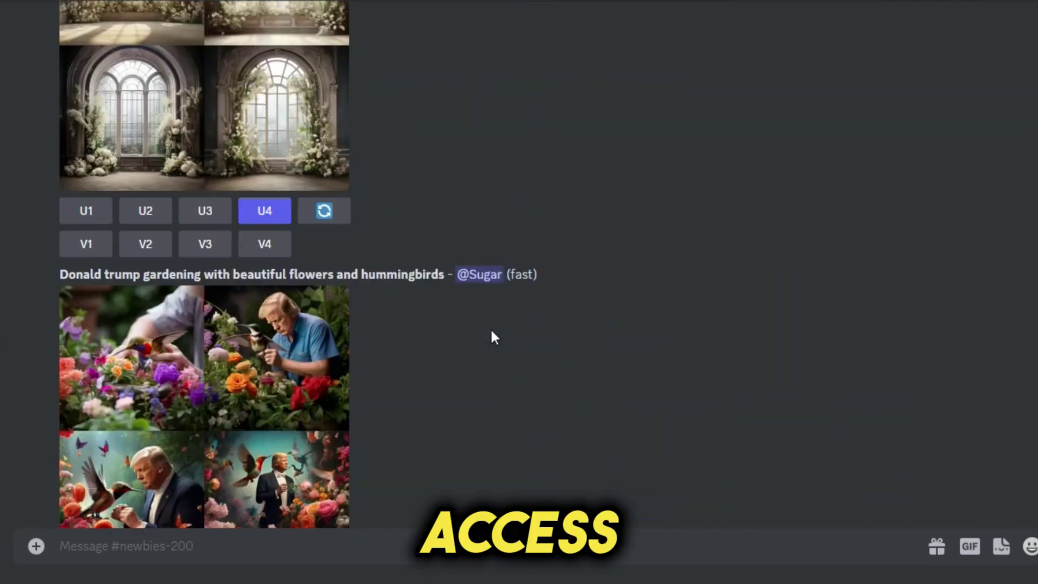
scroll(491, 327, "down", 18)
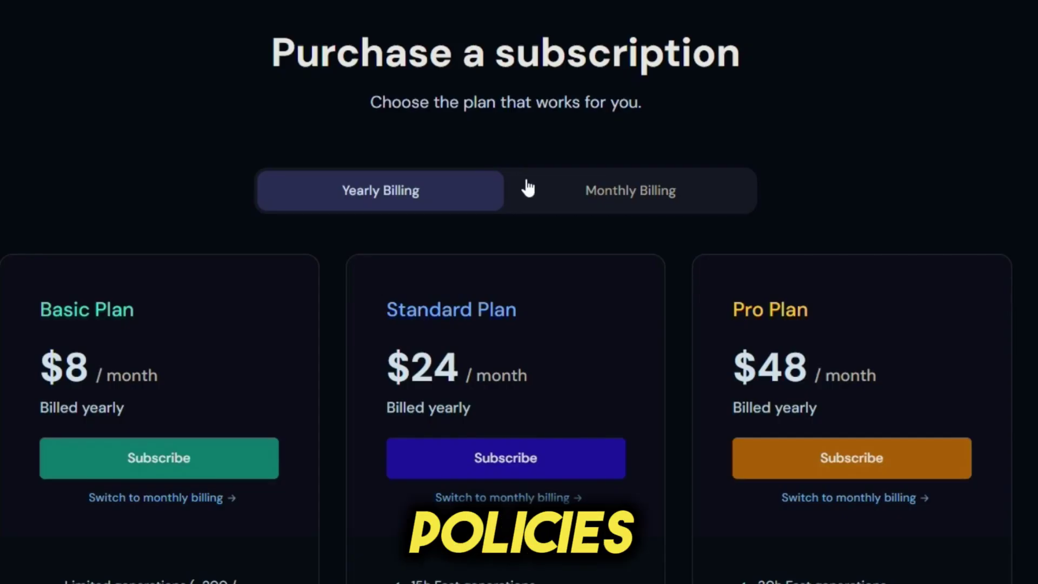
Review the Midjourney subscription plans under yearly billing and under monthly billing, including the Mega Plan.
scroll(526, 185, "down", 15)
scroll(539, 262, "up", 3)
scroll(539, 262, "up", 10)
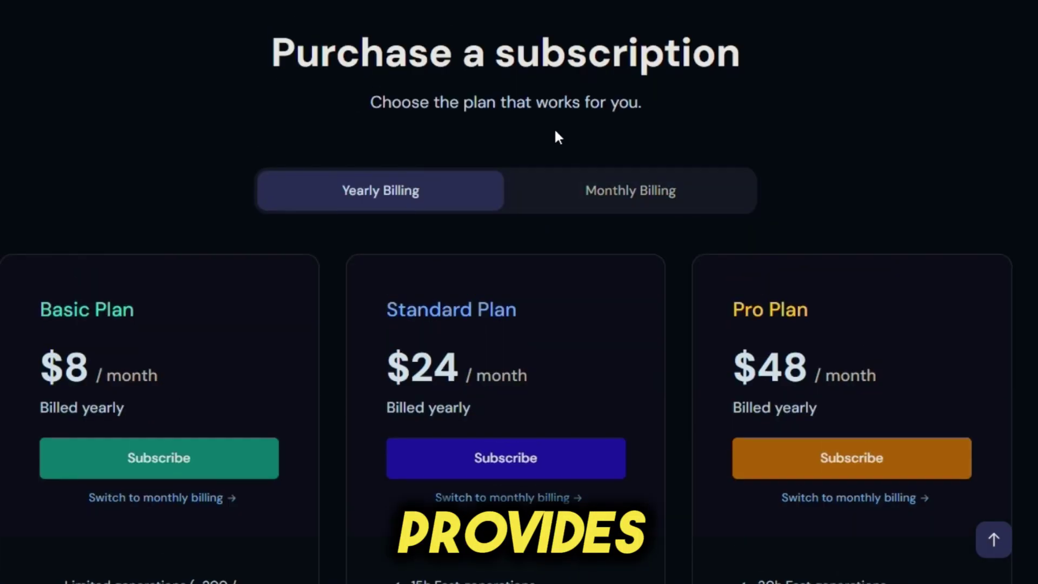
left_click(626, 190)
scroll(433, 271, "down", 6)
scroll(519, 292, "down", 10)
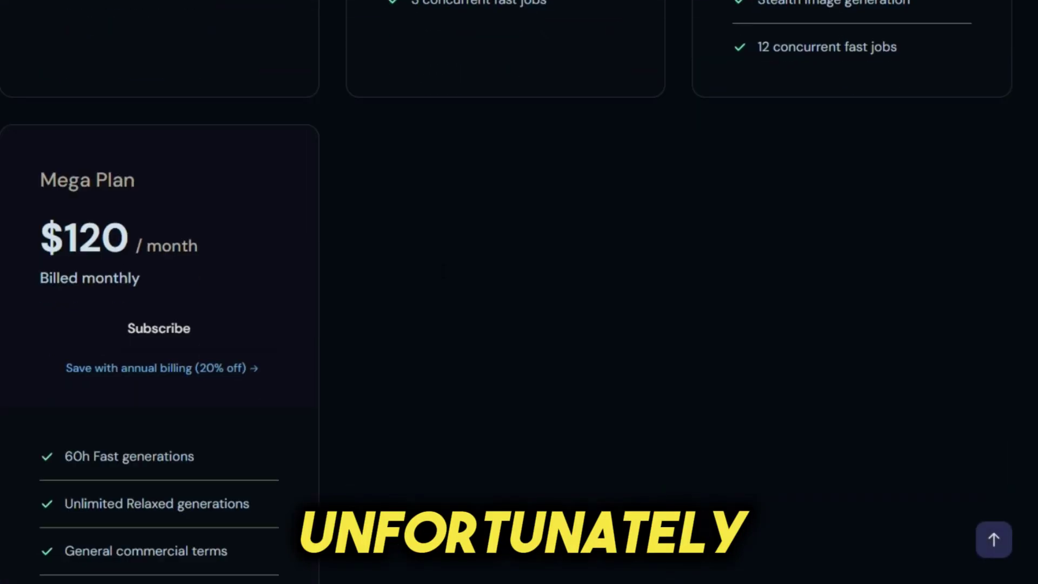
scroll(519, 292, "up", 6)
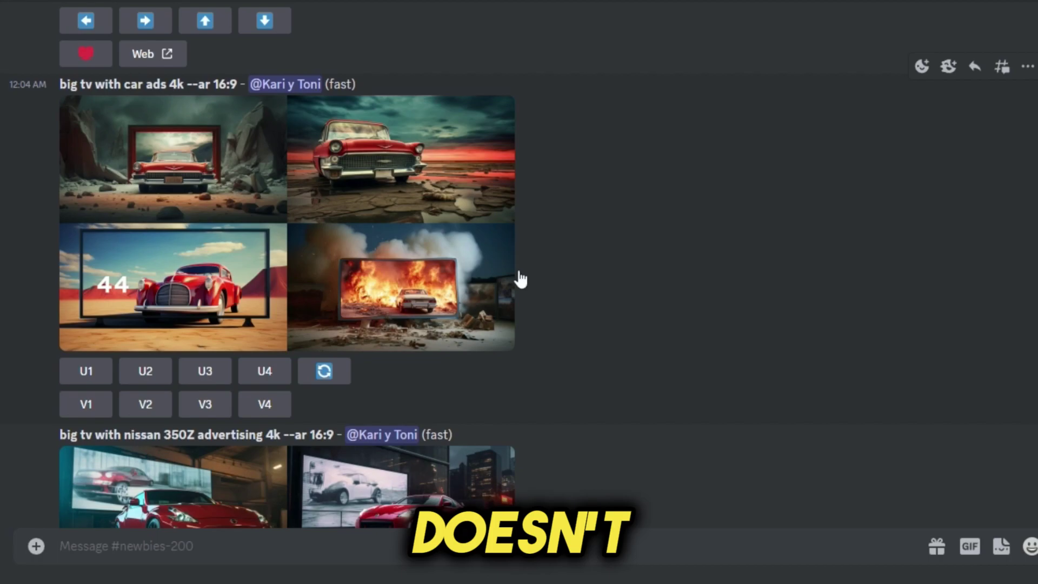
Return to the newbies-200 channel in Discord and view the public car workshop business brochure grid enlarged.
scroll(513, 268, "up", 8)
scroll(850, 352, "up", 15)
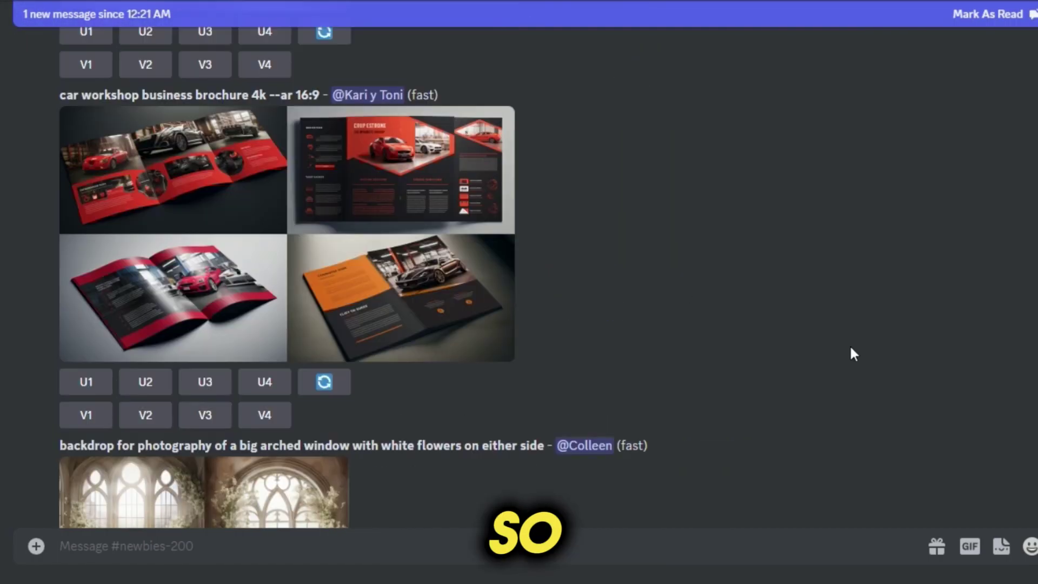
scroll(534, 258, "down", 3)
left_click(376, 333)
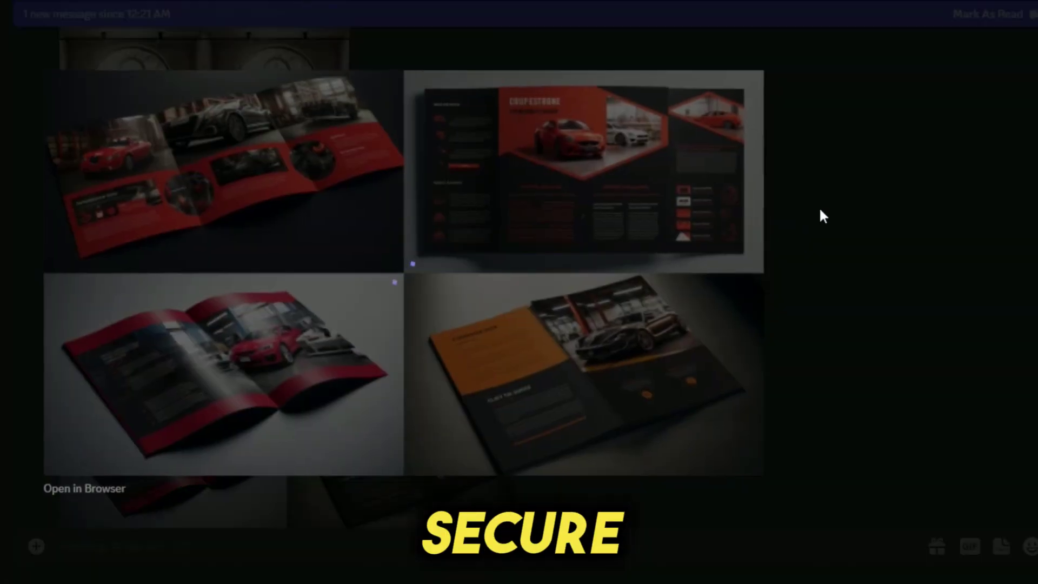
left_click(884, 254)
scroll(602, 257, "down", 9)
scroll(605, 265, "down", 15)
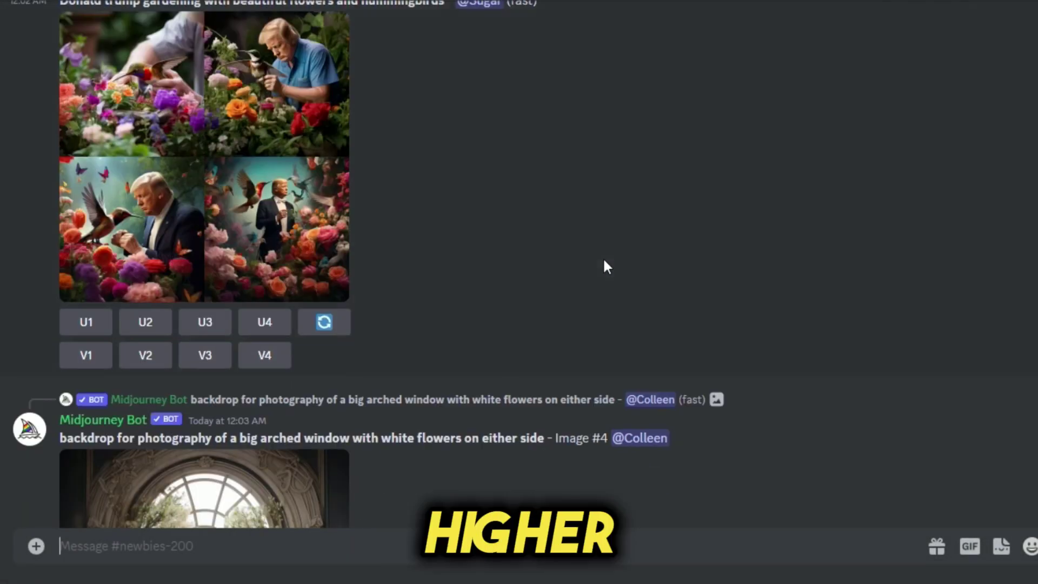
Look through the generated images in the newbies-200 channel from the older posts down to the newest generation.
scroll(800, 243, "up", 7)
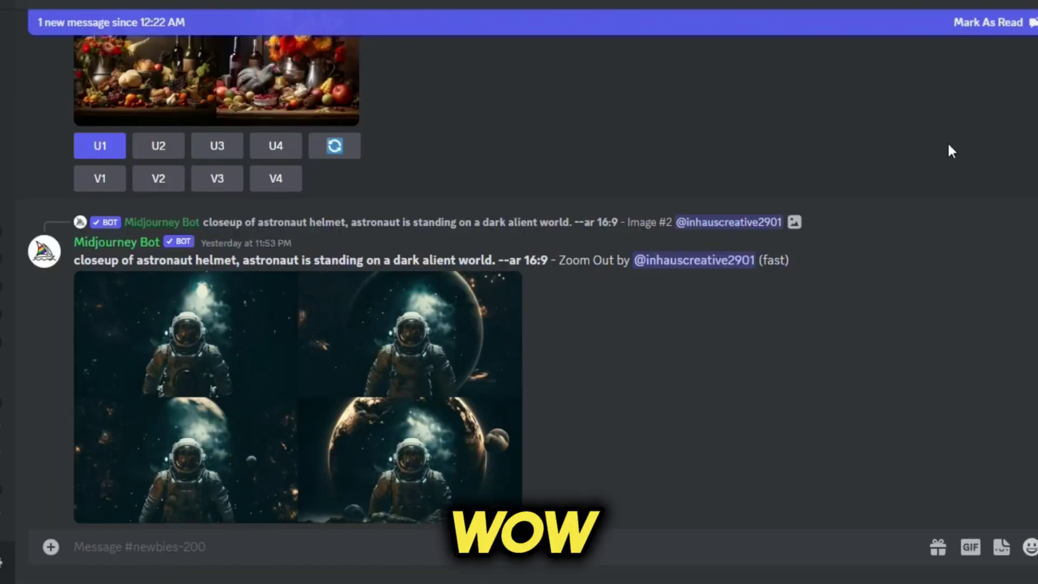
scroll(951, 150, "down", 20)
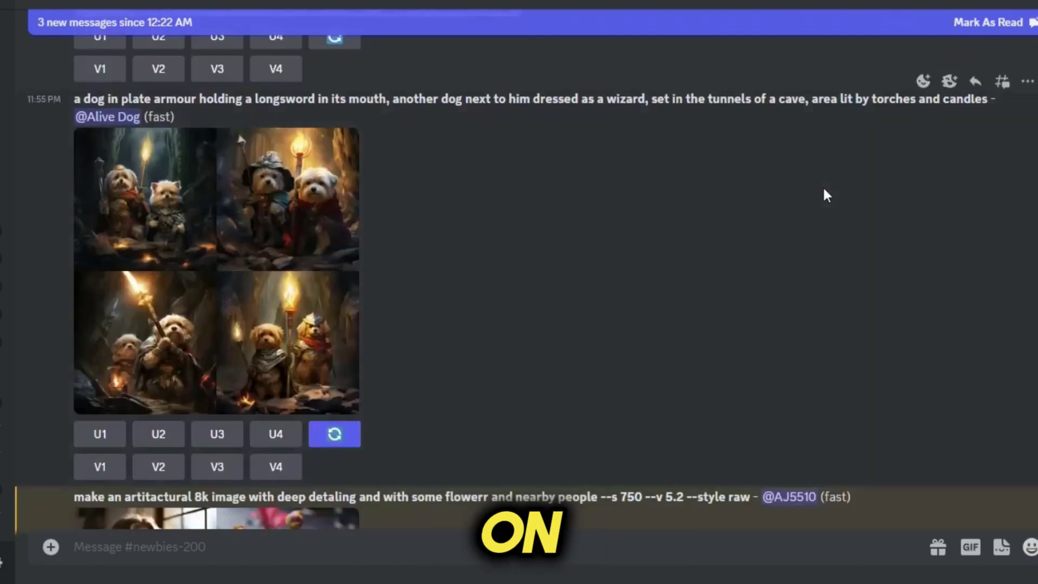
scroll(822, 191, "down", 20)
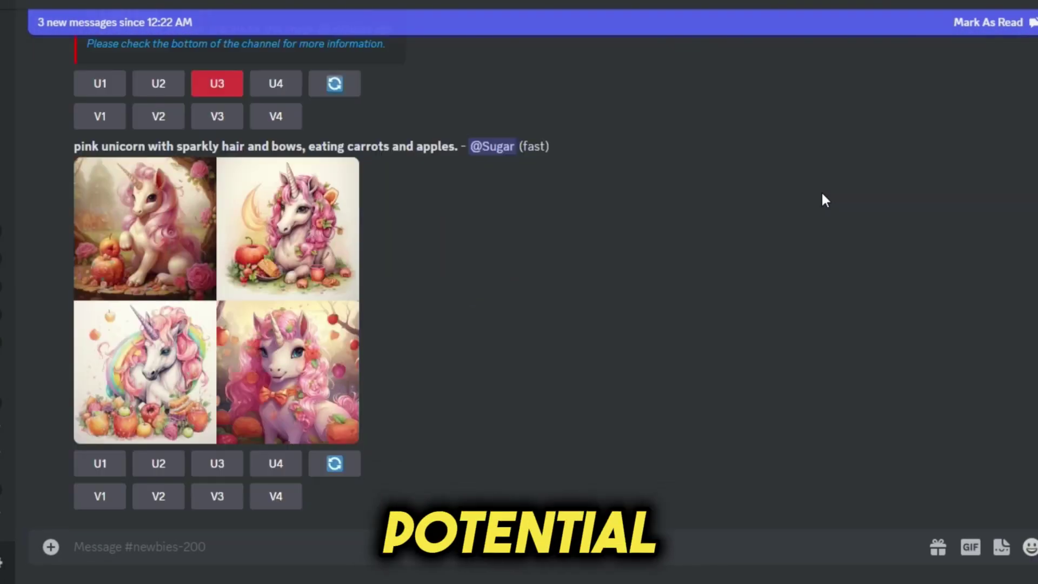
scroll(824, 200, "down", 20)
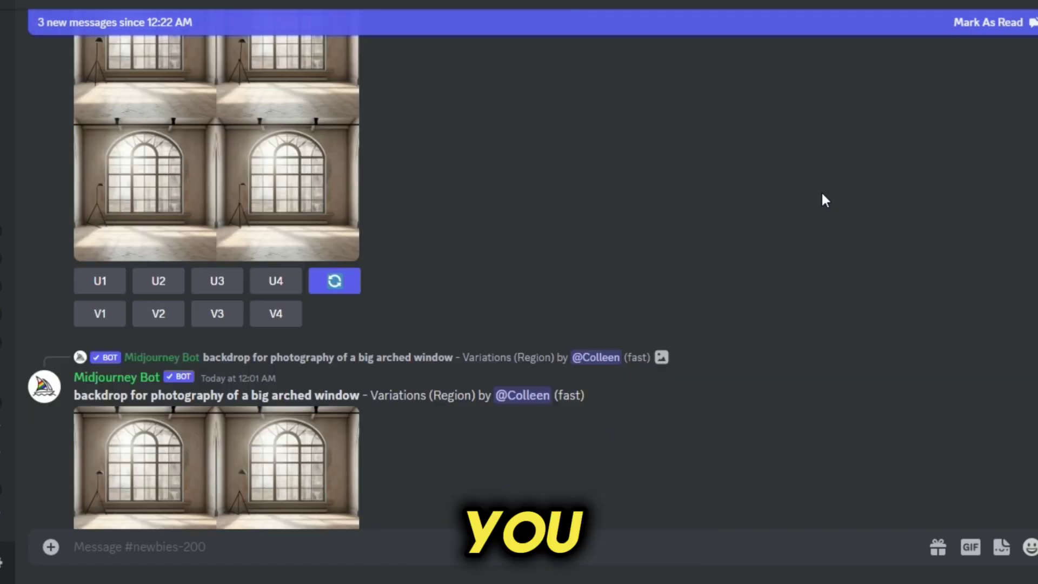
scroll(824, 200, "down", 20)
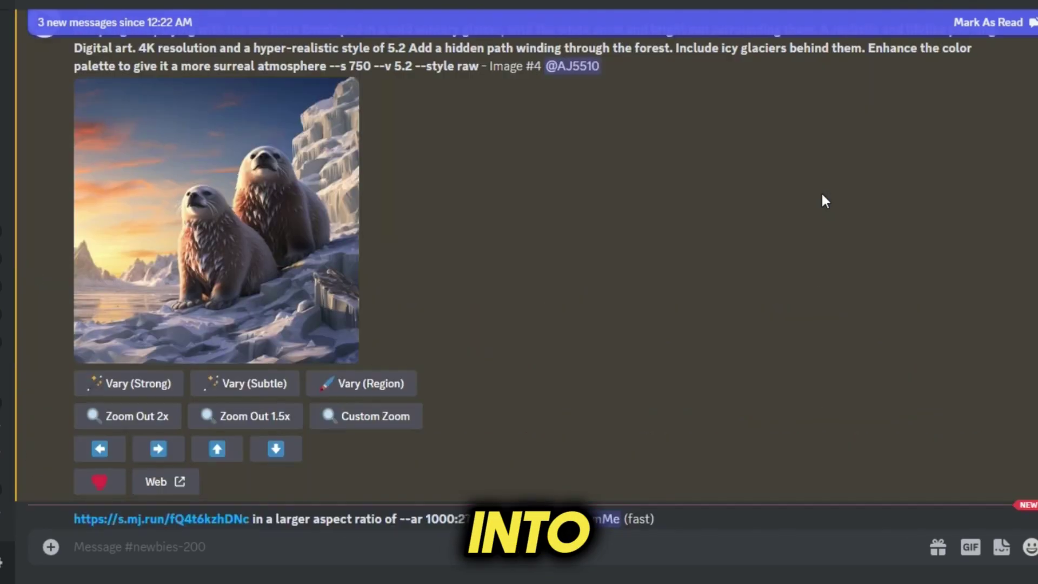
scroll(824, 202, "down", 5)
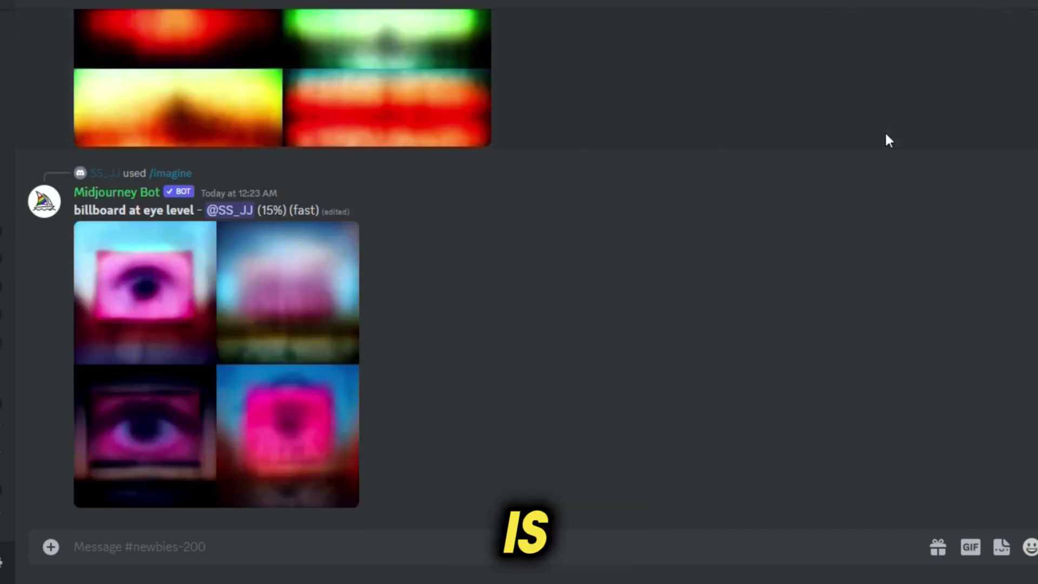